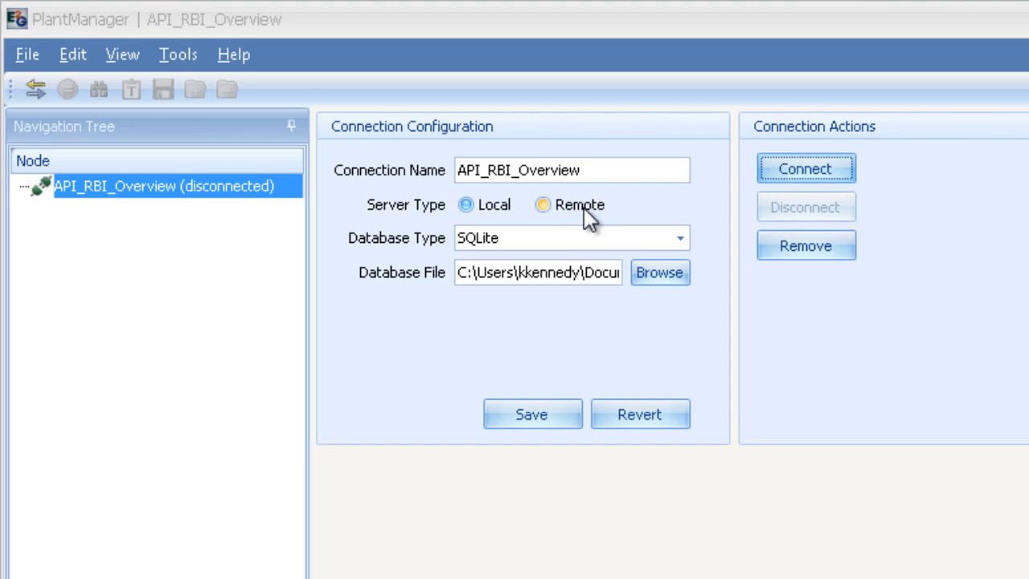
Connect to the API_RBI_Overview database
{"action": "left_click", "coordinate": [796, 169]}
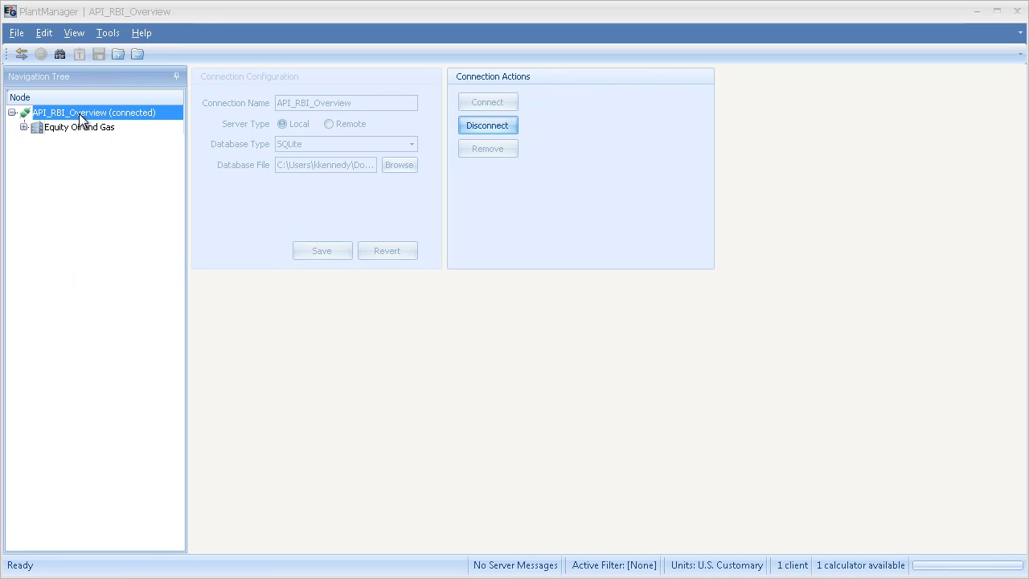
{"action": "right_click", "coordinate": [79, 114]}
{"action": "mouse_move", "coordinate": [166, 147]}
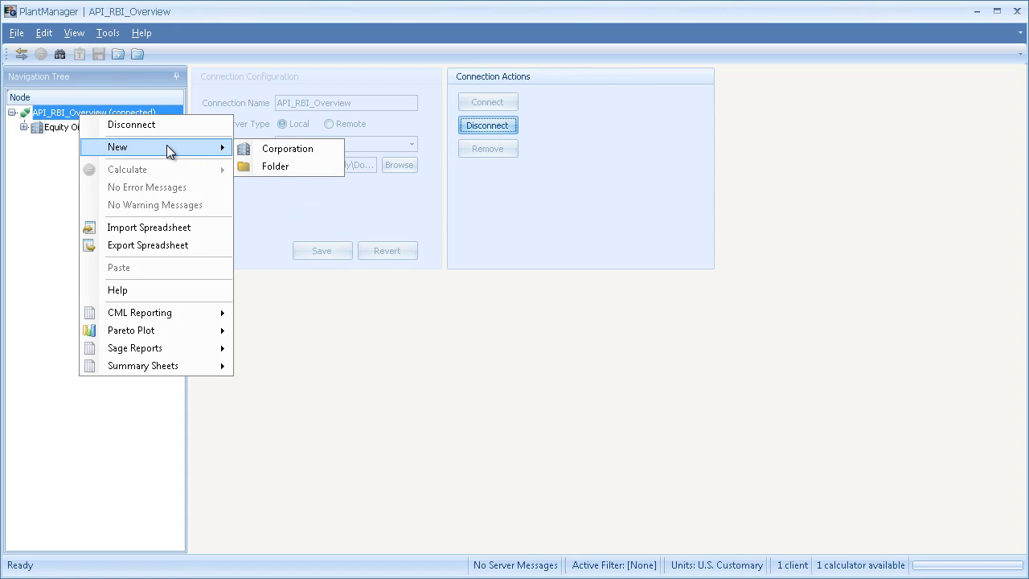
{"action": "left_click", "coordinate": [55, 144]}
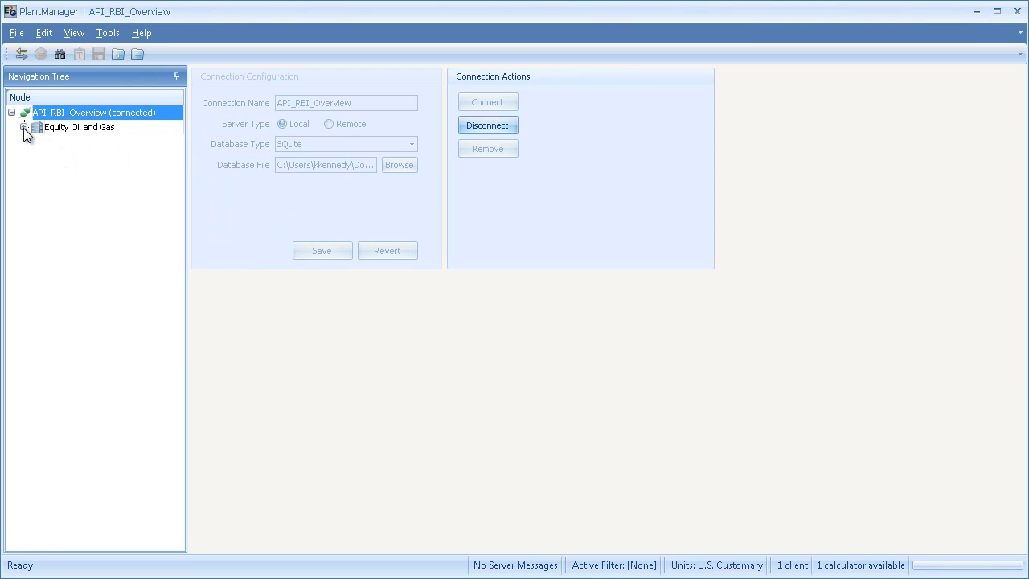
Expand Equity Oil and Gas > Cleveland Ohio Gas Plant > Gas Processing Unit and select the unit
{"action": "left_click", "coordinate": [24, 127]}
{"action": "left_click", "coordinate": [36, 142]}
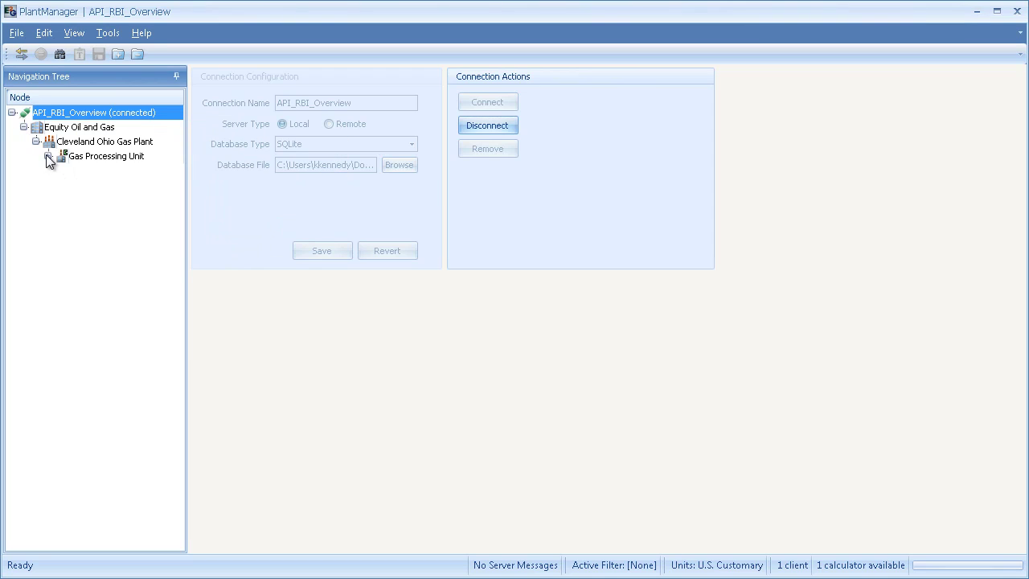
{"action": "left_click", "coordinate": [47, 156]}
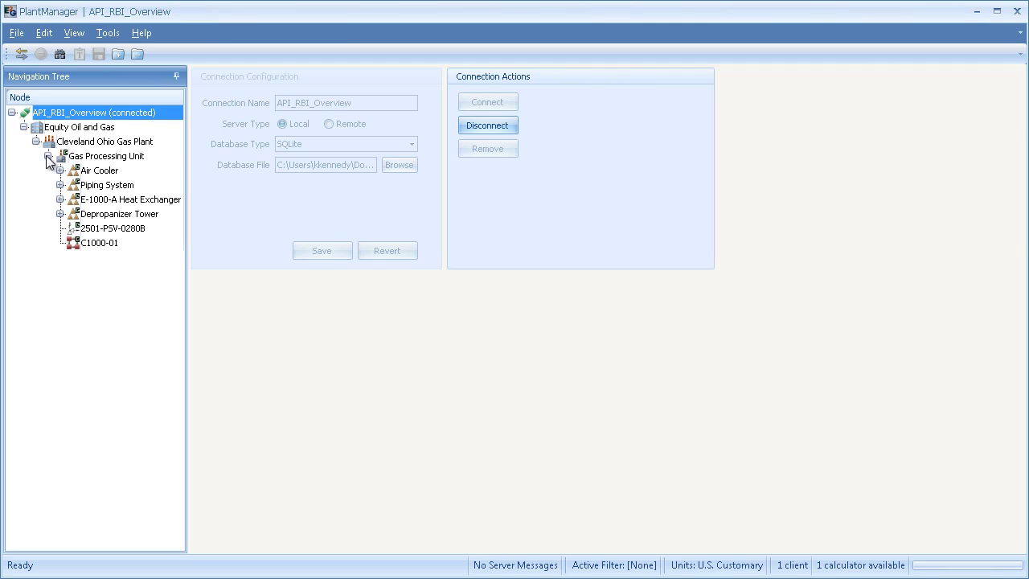
{"action": "left_click", "coordinate": [128, 158]}
{"action": "right_click", "coordinate": [128, 157]}
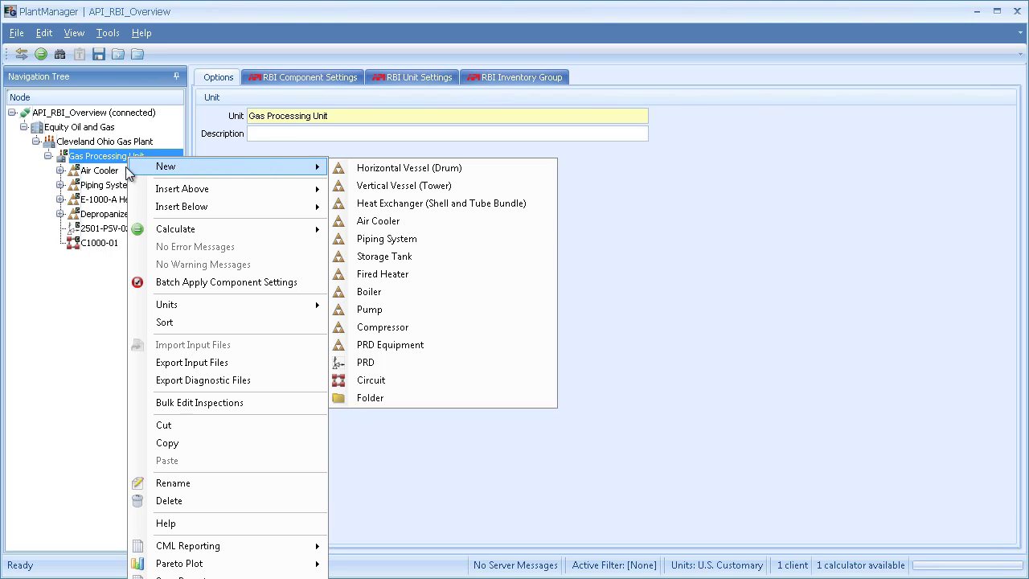
{"action": "left_click", "coordinate": [42, 209]}
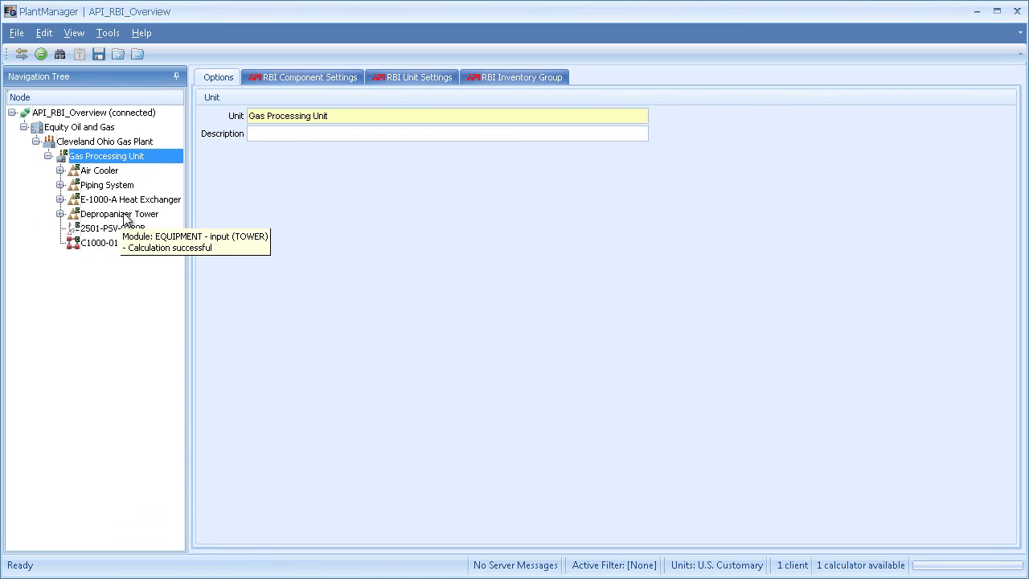
Expand the Depropanizer Tower and open its Shell Course 3 component
{"action": "left_click", "coordinate": [125, 215]}
{"action": "right_click", "coordinate": [126, 214]}
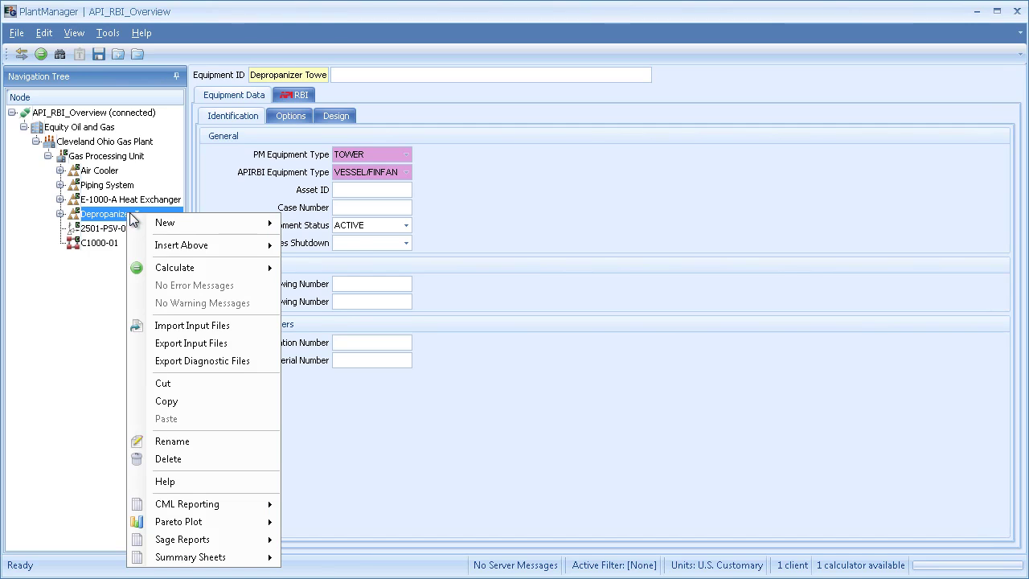
{"action": "mouse_move", "coordinate": [219, 228]}
{"action": "left_click", "coordinate": [61, 220]}
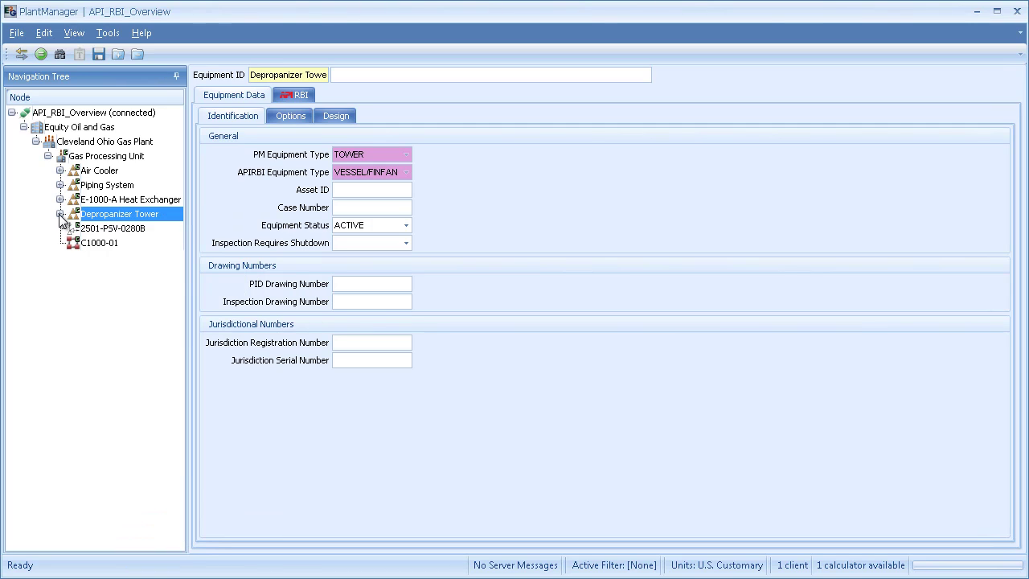
{"action": "left_click", "coordinate": [98, 228]}
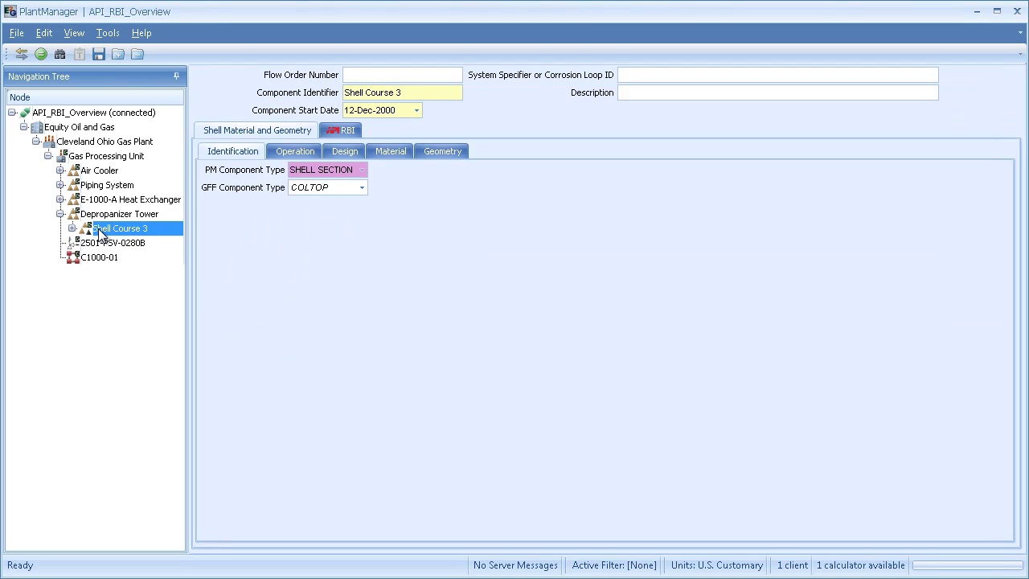
Enter 2.375 in as Shell Course 3's Furnished Thickness on the API RBI General tab
{"action": "left_click", "coordinate": [352, 130]}
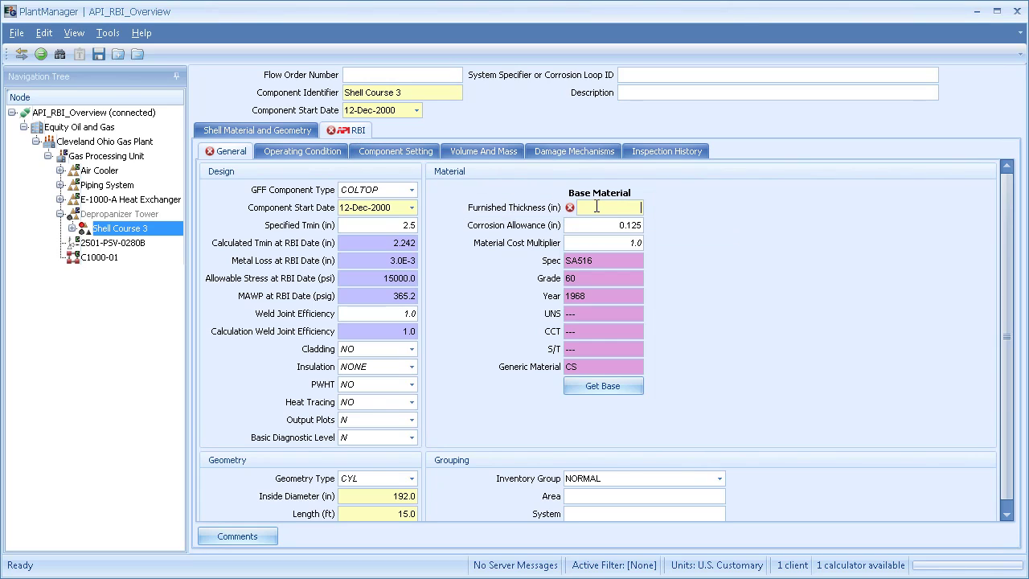
{"action": "type", "text": "2.375"}
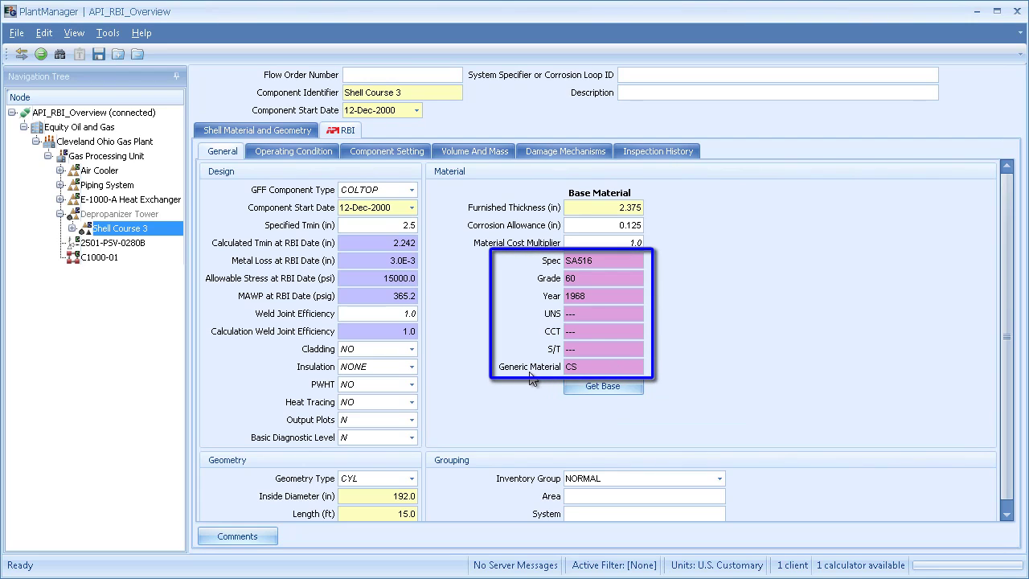
{"action": "mouse_move", "coordinate": [416, 339]}
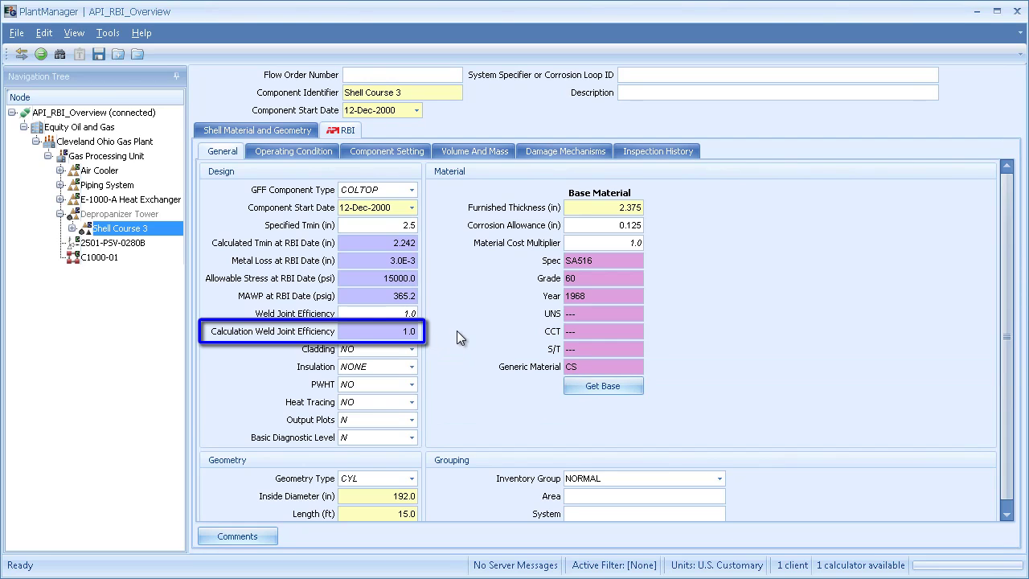
Add the keyword comment 'this is a sample comment' to Furnished Thickness
{"action": "right_click", "coordinate": [593, 213]}
{"action": "left_click", "coordinate": [653, 287]}
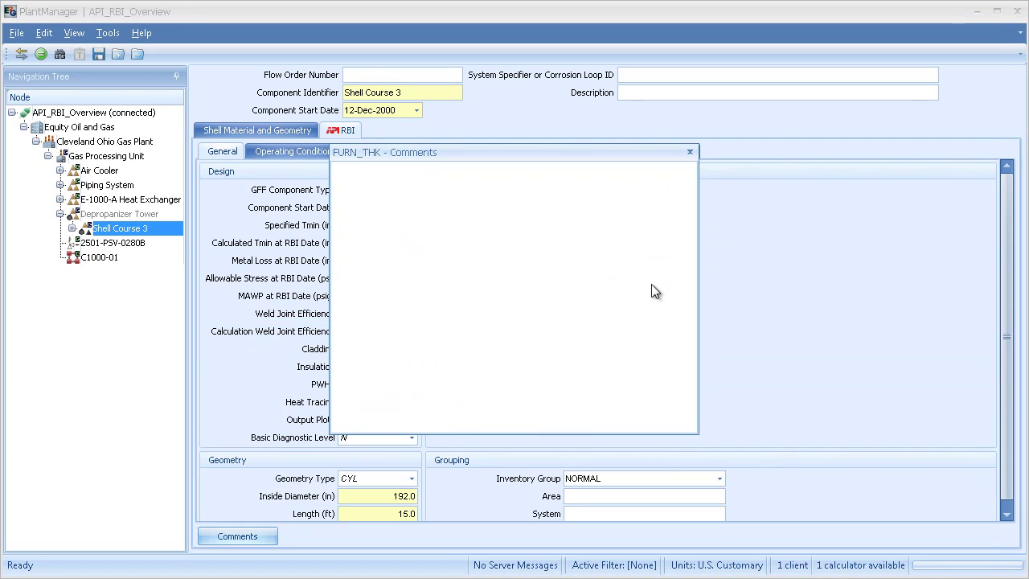
{"action": "type", "text": "this is a sample comment"}
{"action": "left_click", "coordinate": [620, 418]}
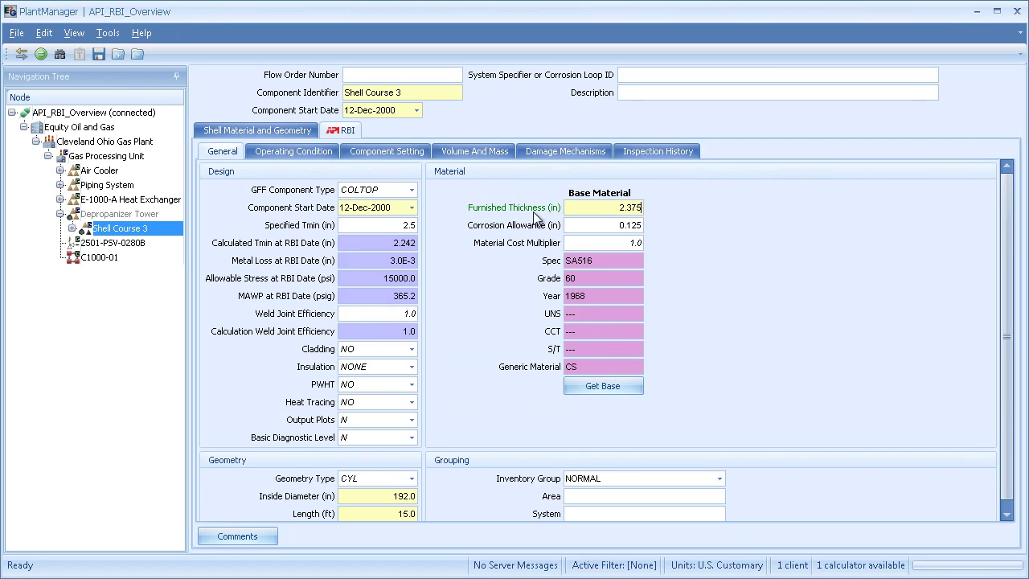
Flag Furnished Thickness as Needs Review, then reset its flag to None
{"action": "right_click", "coordinate": [602, 212]}
{"action": "mouse_move", "coordinate": [643, 302]}
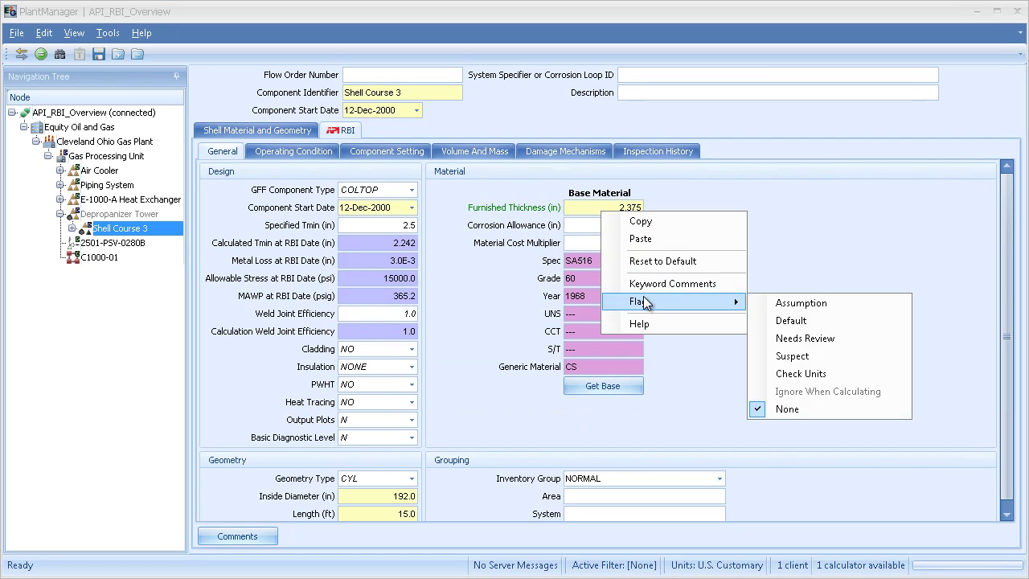
{"action": "left_click", "coordinate": [772, 336]}
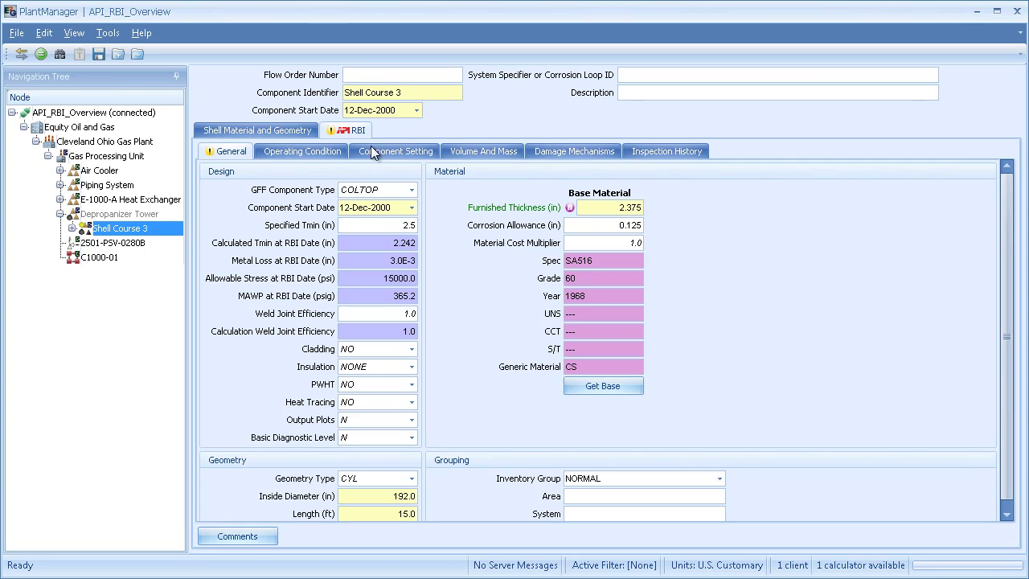
{"action": "right_click", "coordinate": [611, 211]}
{"action": "mouse_move", "coordinate": [665, 300]}
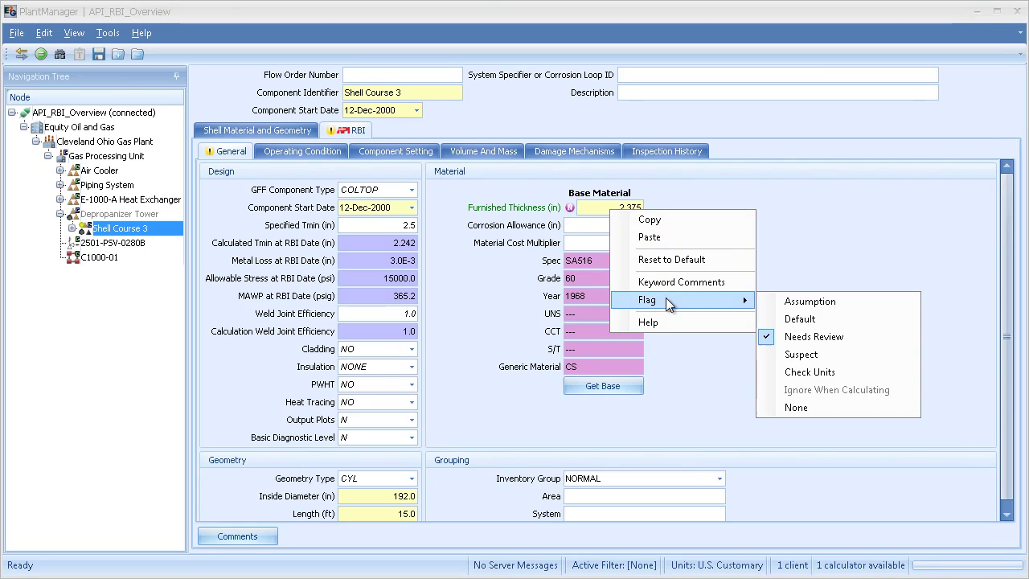
{"action": "left_click", "coordinate": [801, 408]}
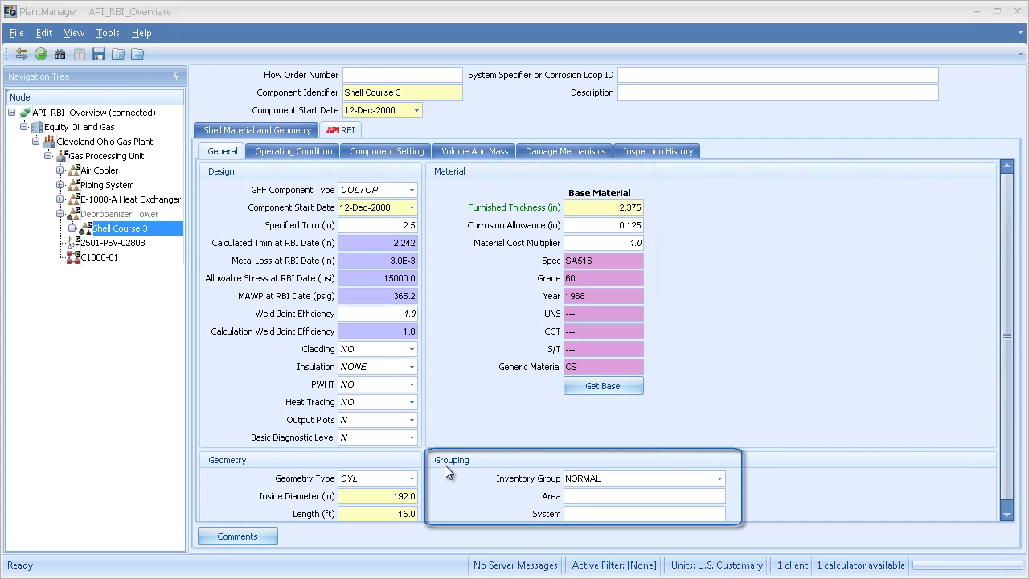
View Shell Course 3's Operating Condition tab, then its Component Setting tab
{"action": "left_click", "coordinate": [289, 153]}
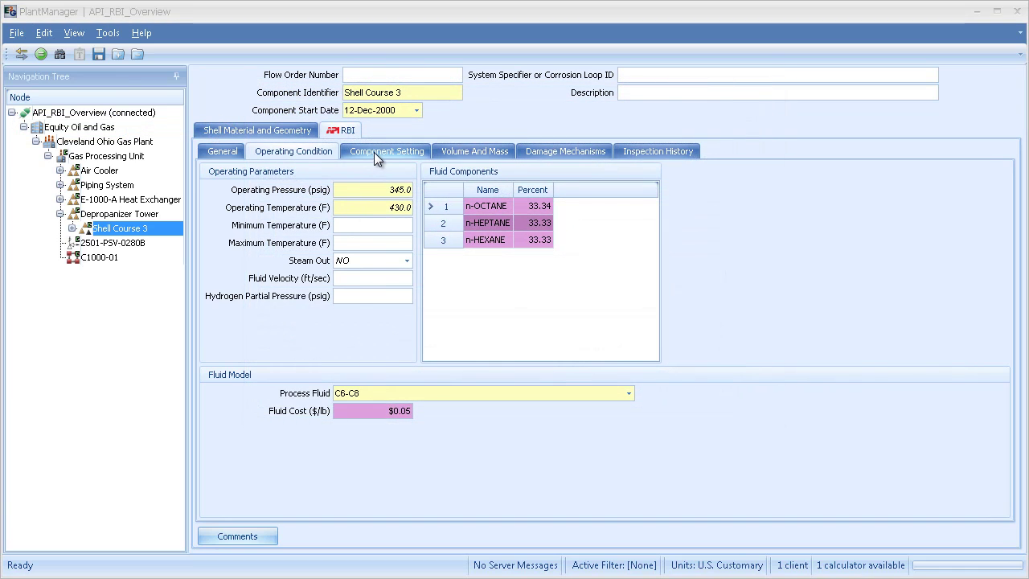
{"action": "left_click", "coordinate": [375, 153]}
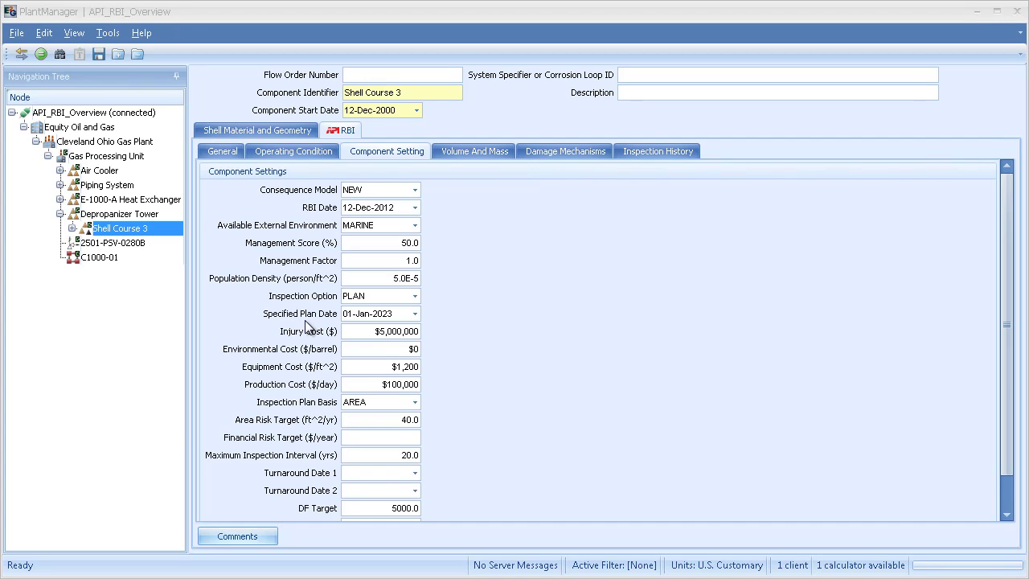
{"action": "left_click", "coordinate": [416, 402]}
{"action": "left_click", "coordinate": [415, 402]}
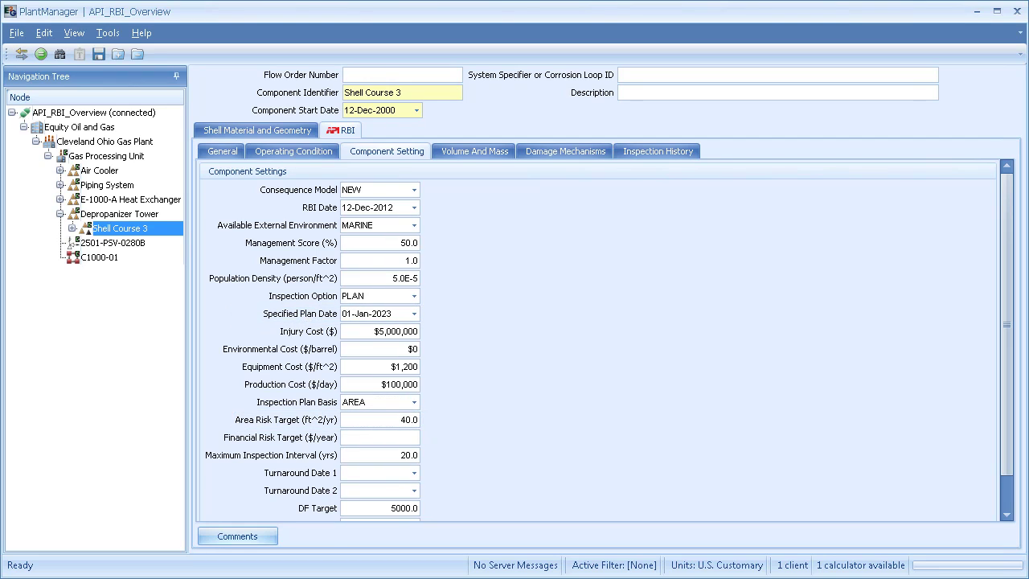
{"action": "left_click", "coordinate": [131, 156]}
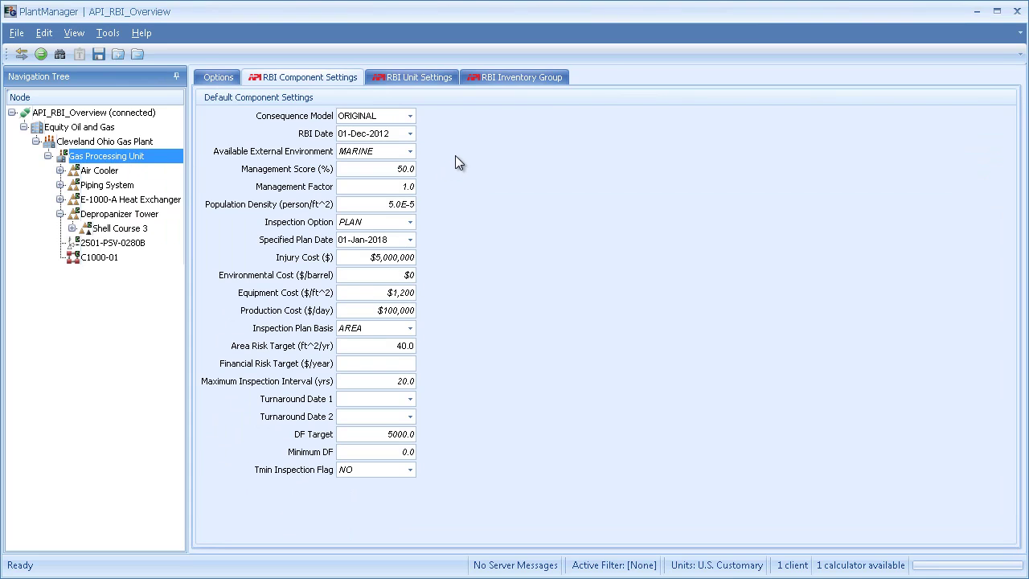
{"action": "right_click", "coordinate": [158, 158]}
{"action": "left_click", "coordinate": [194, 285]}
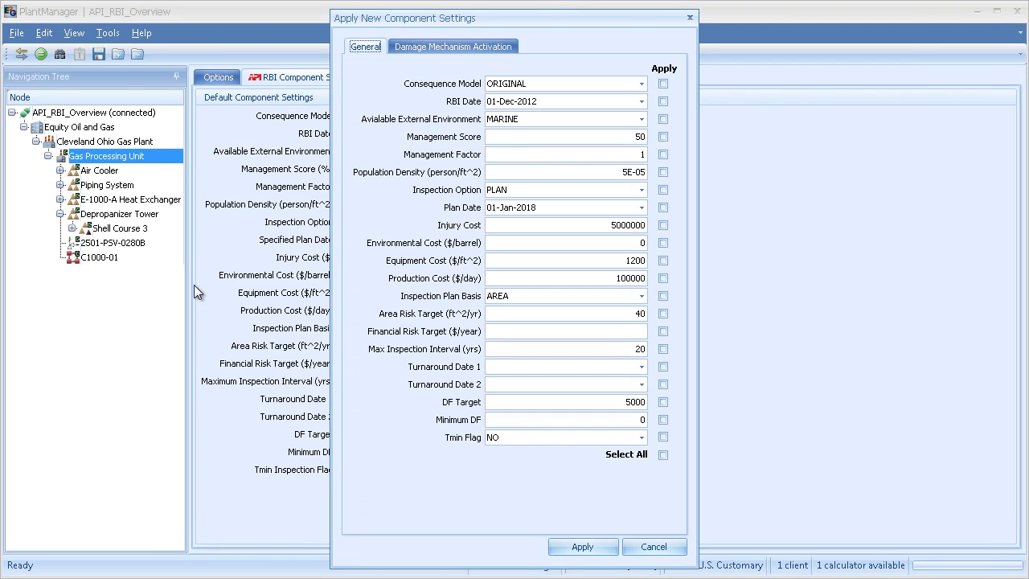
{"action": "left_click", "coordinate": [653, 547]}
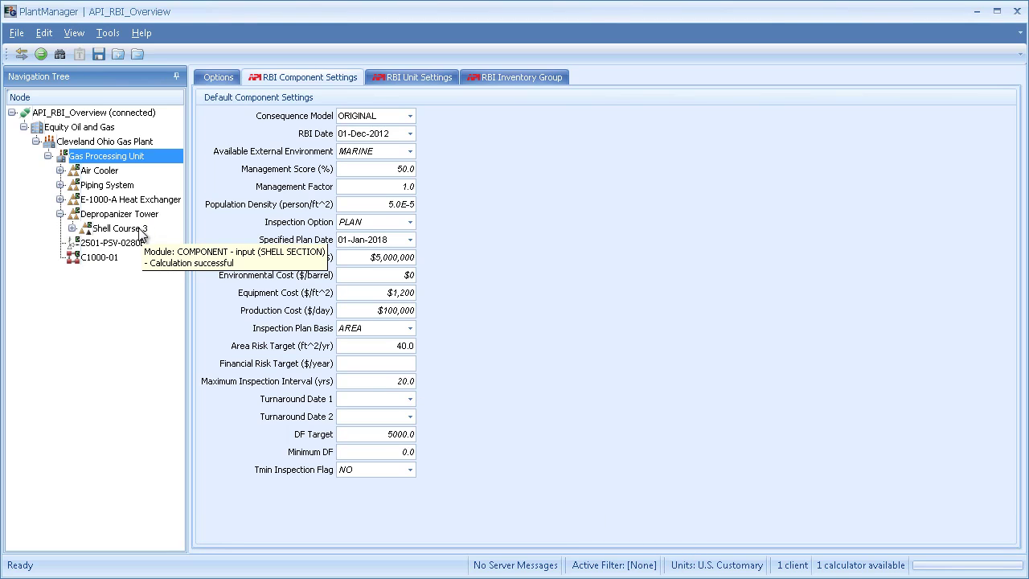
{"action": "left_click", "coordinate": [131, 228]}
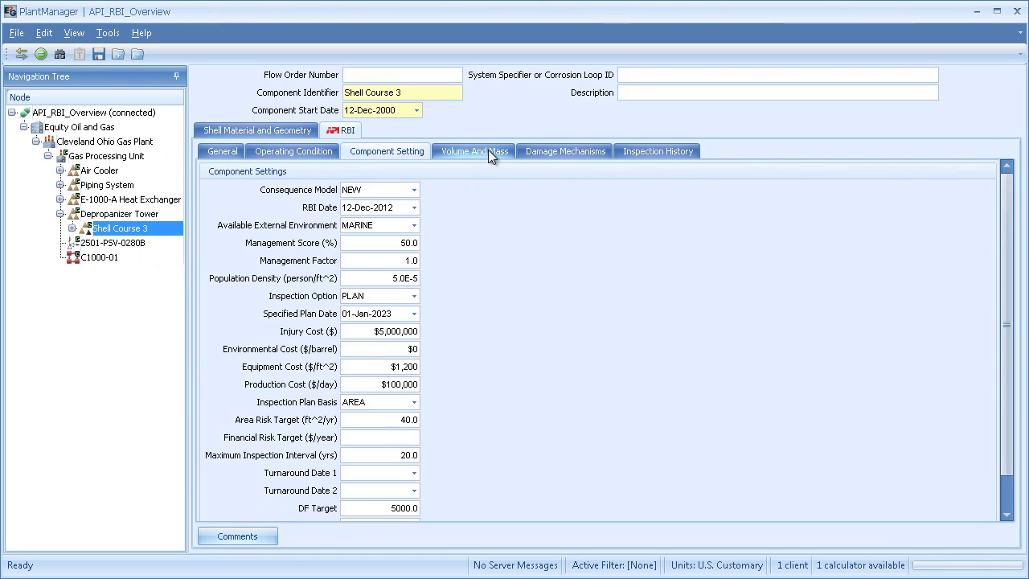
Tick Amine cracking under Mechanism Activation, view its Cracking inputs, then return to Mechanism Activation
{"action": "left_click", "coordinate": [489, 151]}
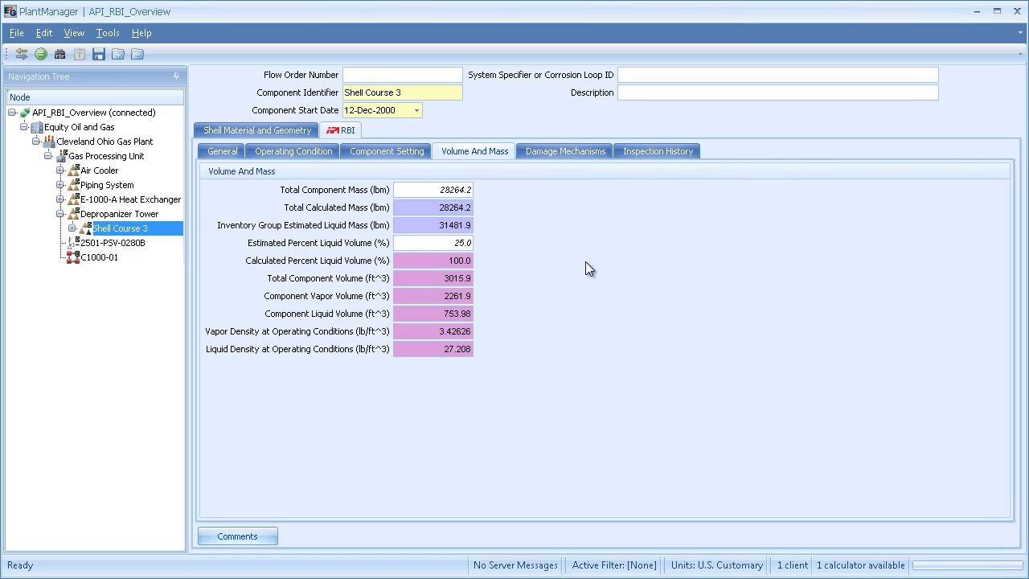
{"action": "left_click", "coordinate": [580, 150]}
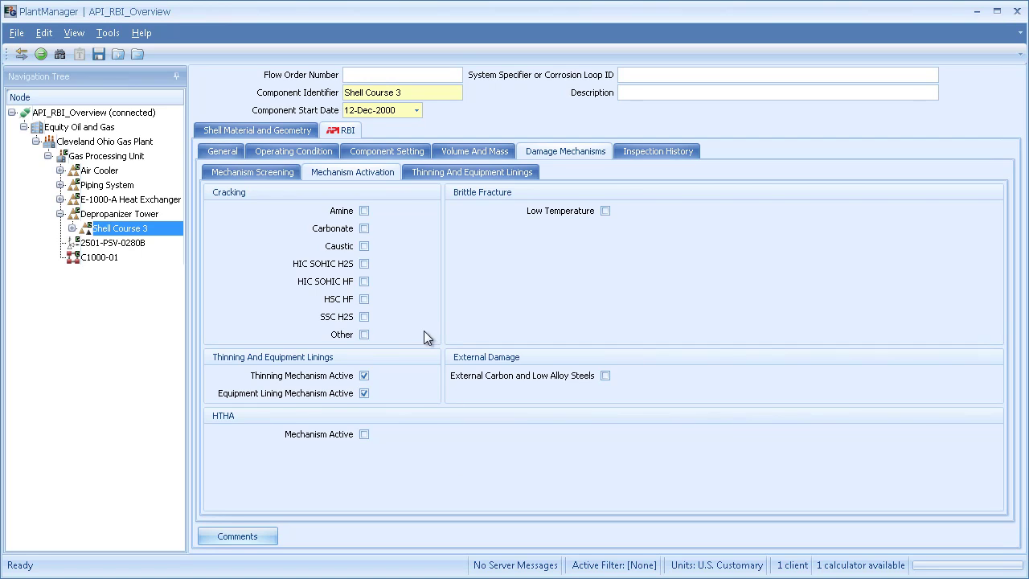
{"action": "left_click", "coordinate": [364, 211]}
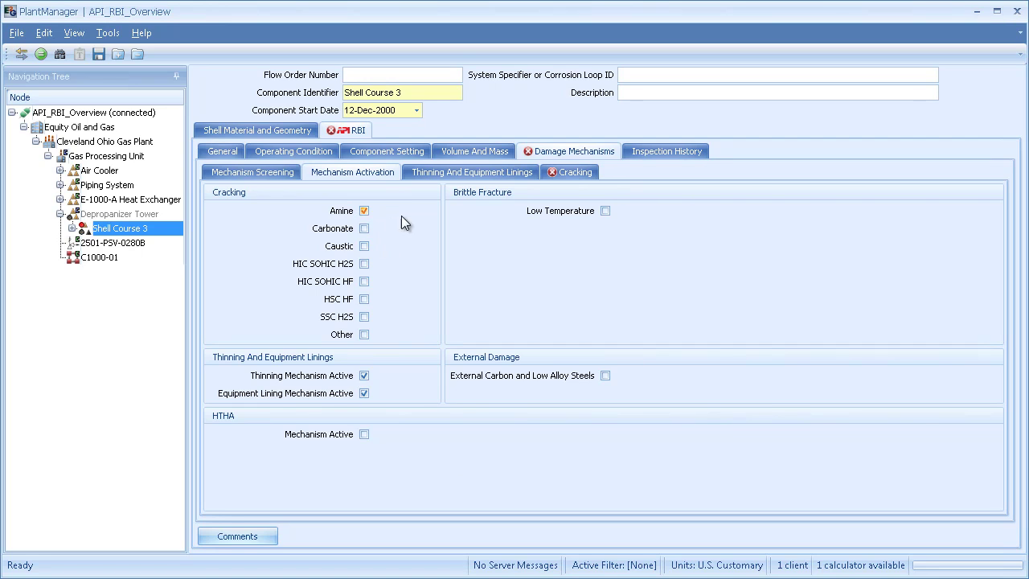
{"action": "left_click", "coordinate": [584, 174]}
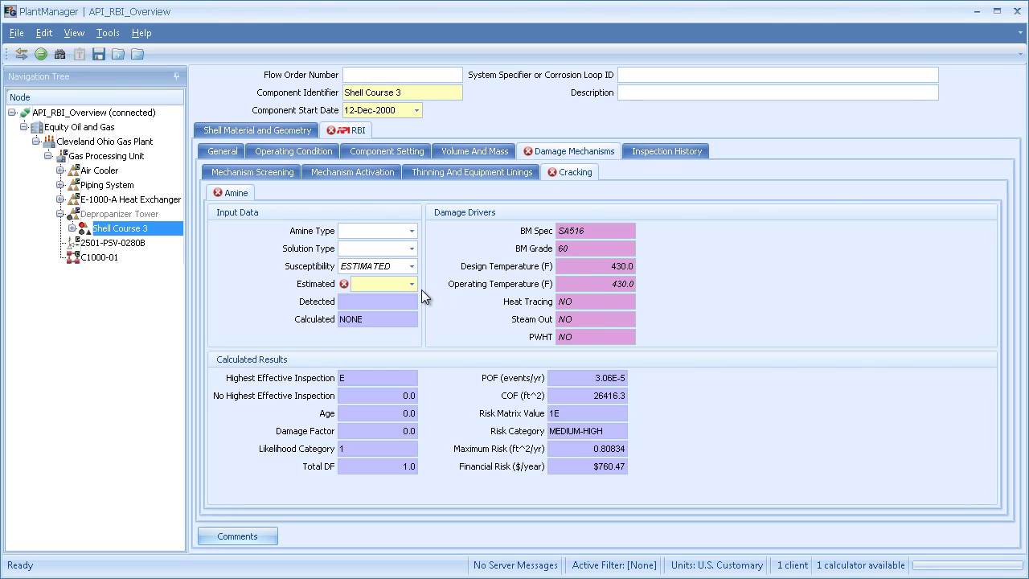
{"action": "left_click", "coordinate": [374, 174]}
{"action": "left_click", "coordinate": [364, 210]}
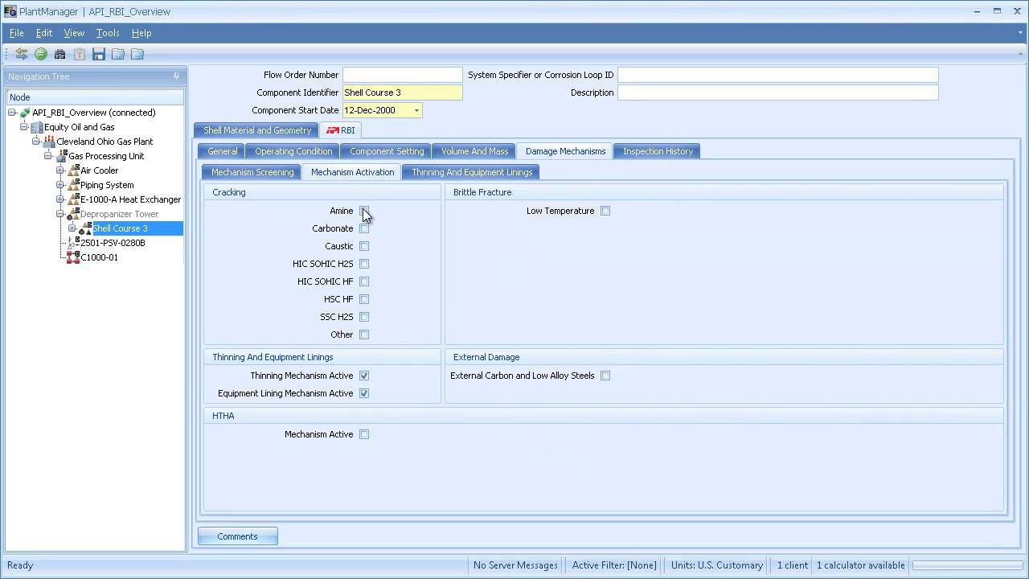
{"action": "left_click", "coordinate": [272, 172]}
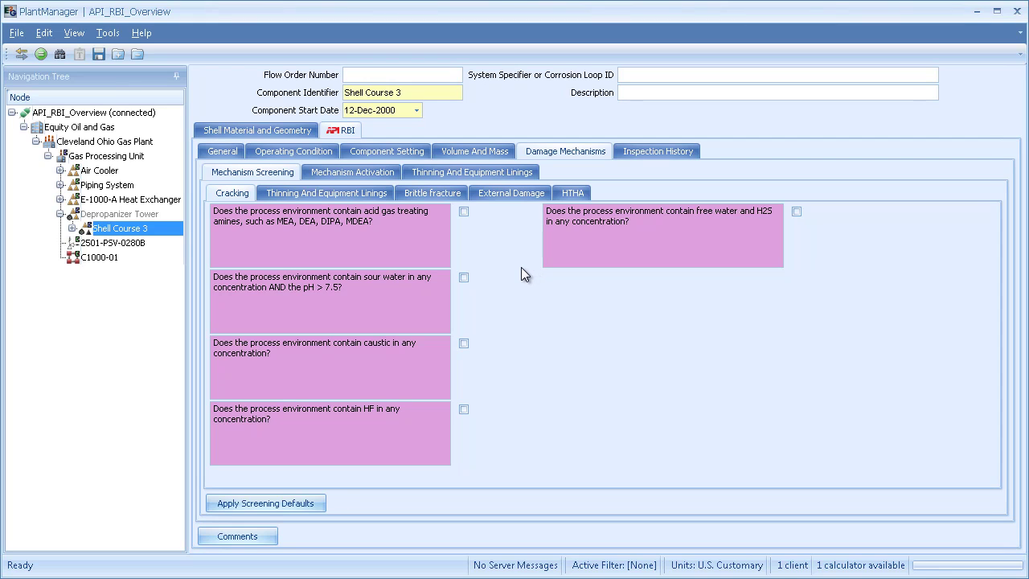
{"action": "left_click", "coordinate": [463, 278]}
{"action": "left_click", "coordinate": [464, 278]}
{"action": "left_click", "coordinate": [359, 196]}
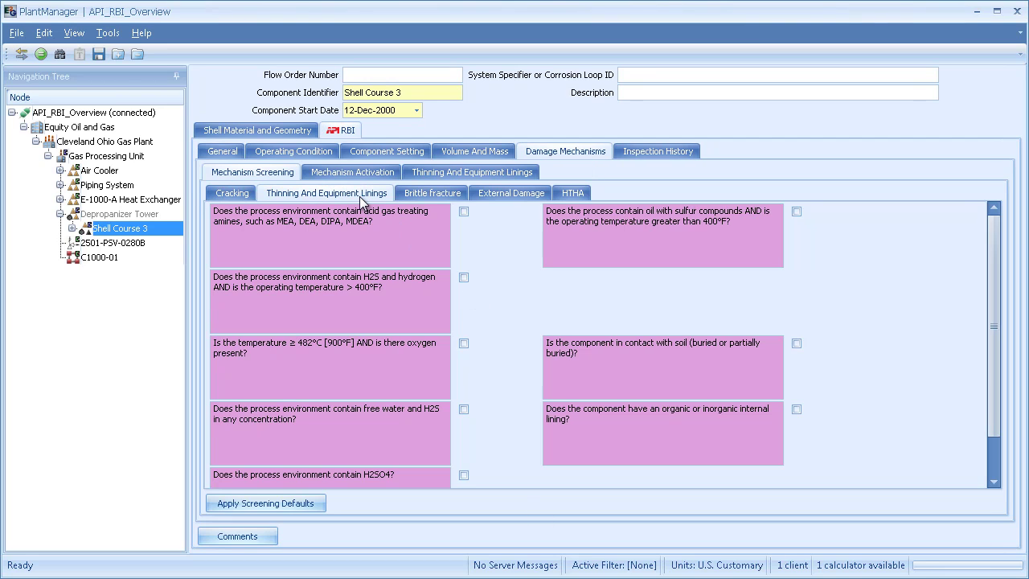
{"action": "left_click", "coordinate": [427, 194]}
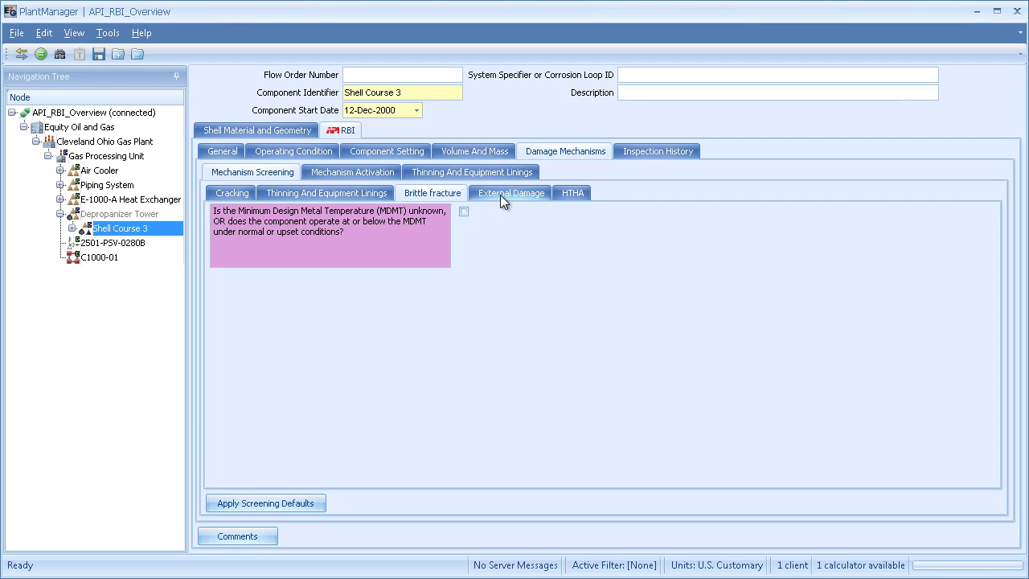
{"action": "left_click", "coordinate": [501, 195]}
{"action": "left_click", "coordinate": [570, 194]}
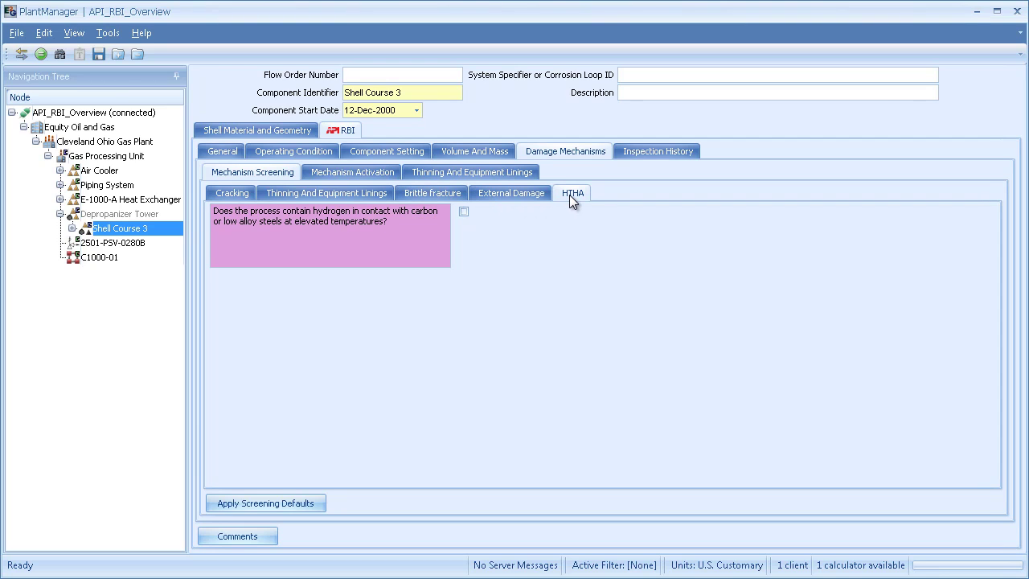
{"action": "left_click", "coordinate": [381, 175]}
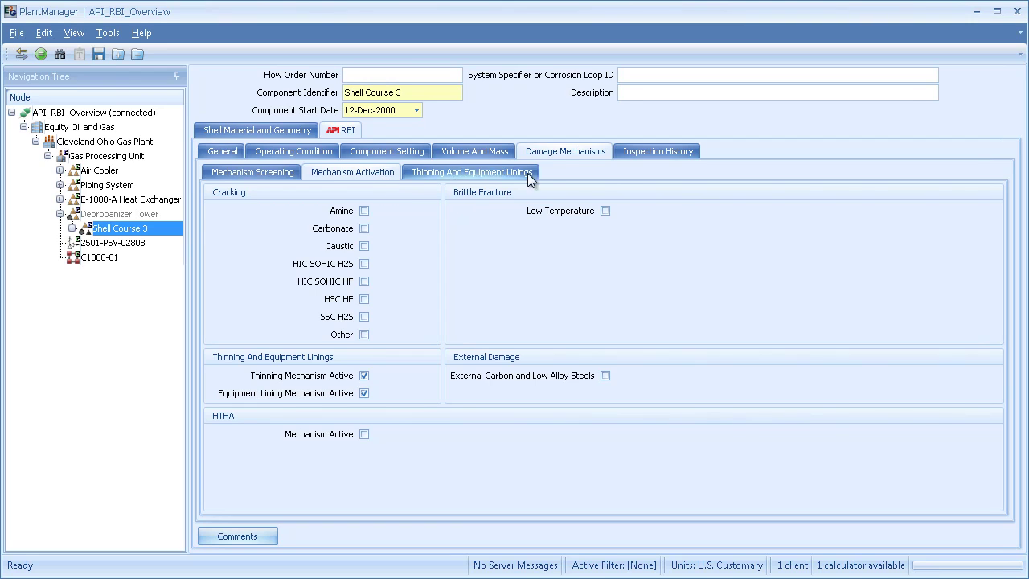
View Shell Course 3's inspection history, then open Bulk Edit Inspections for the Gas Processing Unit
{"action": "left_click", "coordinate": [633, 151]}
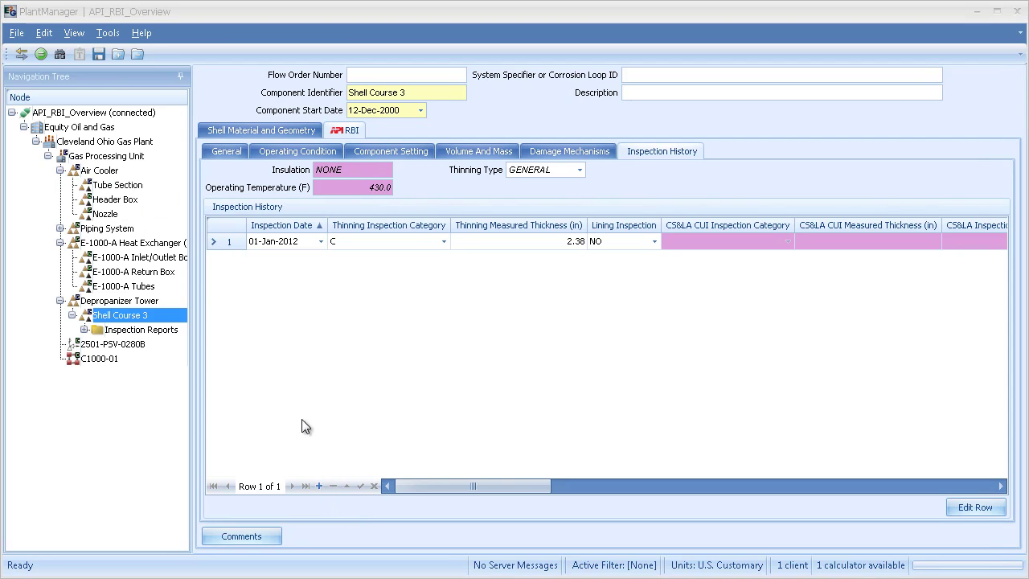
{"action": "left_click", "coordinate": [115, 157]}
{"action": "right_click", "coordinate": [115, 159]}
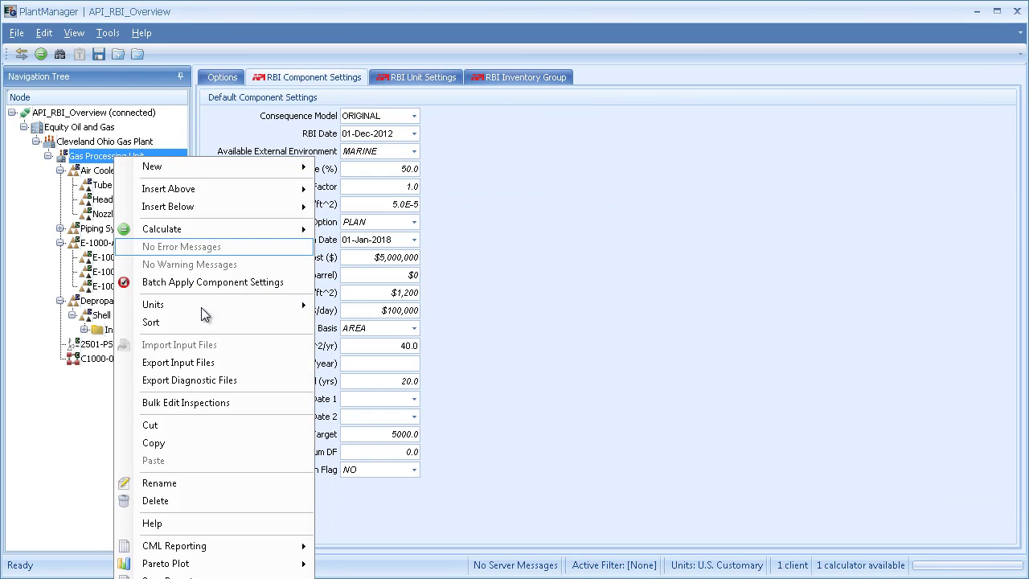
{"action": "left_click", "coordinate": [245, 406]}
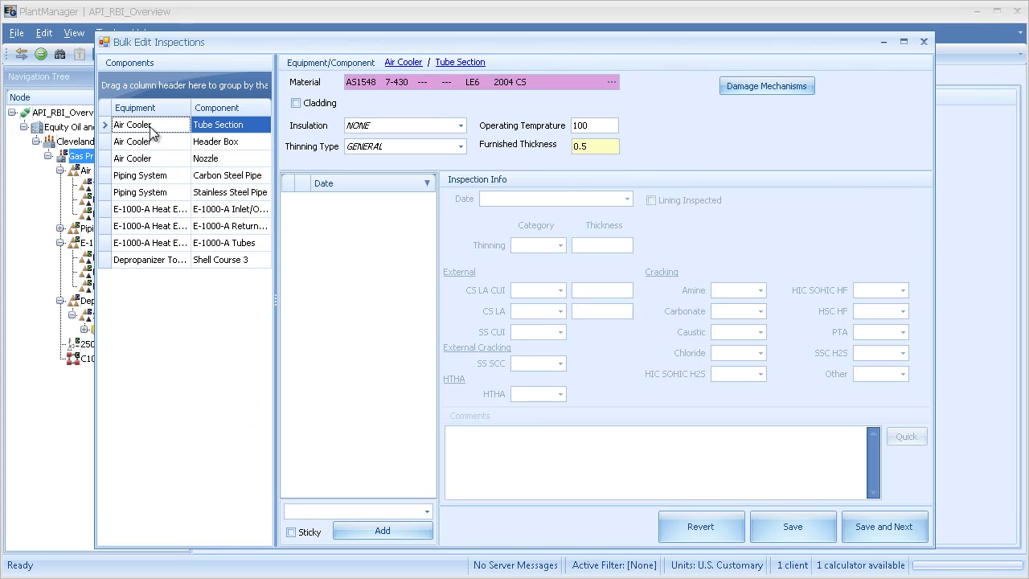
Add a 1/2/2013 Tube Section inspection with thinning category C and thickness 2.38
{"action": "left_click", "coordinate": [426, 511]}
{"action": "left_click", "coordinate": [385, 529]}
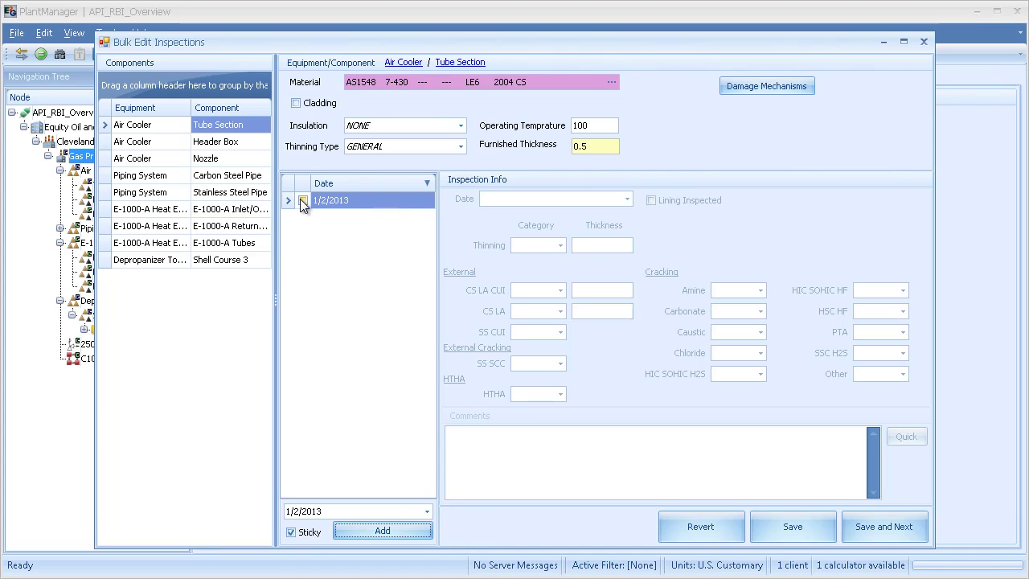
{"action": "left_click", "coordinate": [302, 201]}
{"action": "left_click", "coordinate": [561, 245]}
{"action": "left_click", "coordinate": [545, 284]}
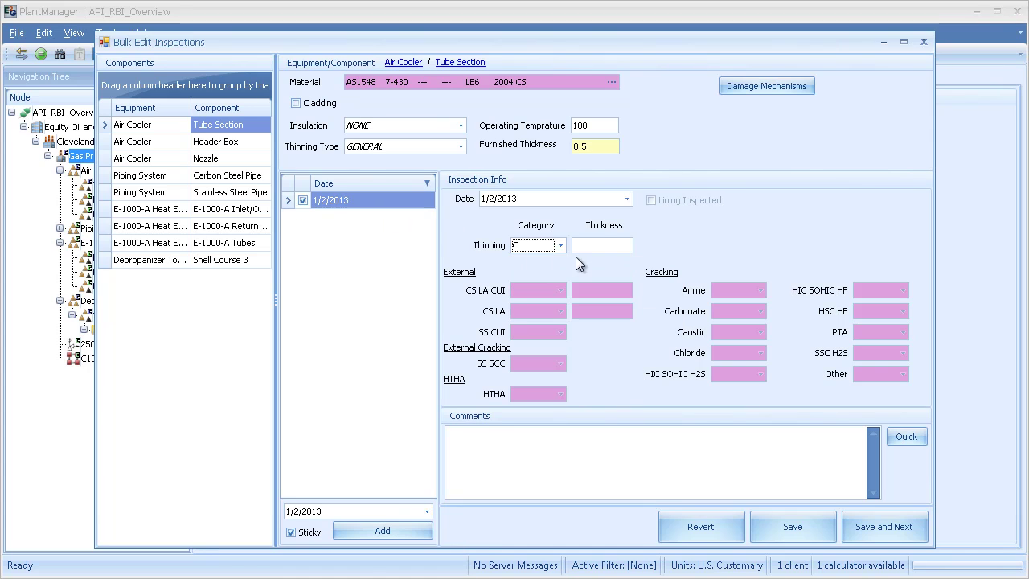
{"action": "left_click", "coordinate": [583, 246]}
{"action": "type", "text": "2.38"}
Insert the internal satisfactory Quick comment, save the inspection, and close the bulk editor
{"action": "left_click", "coordinate": [907, 436]}
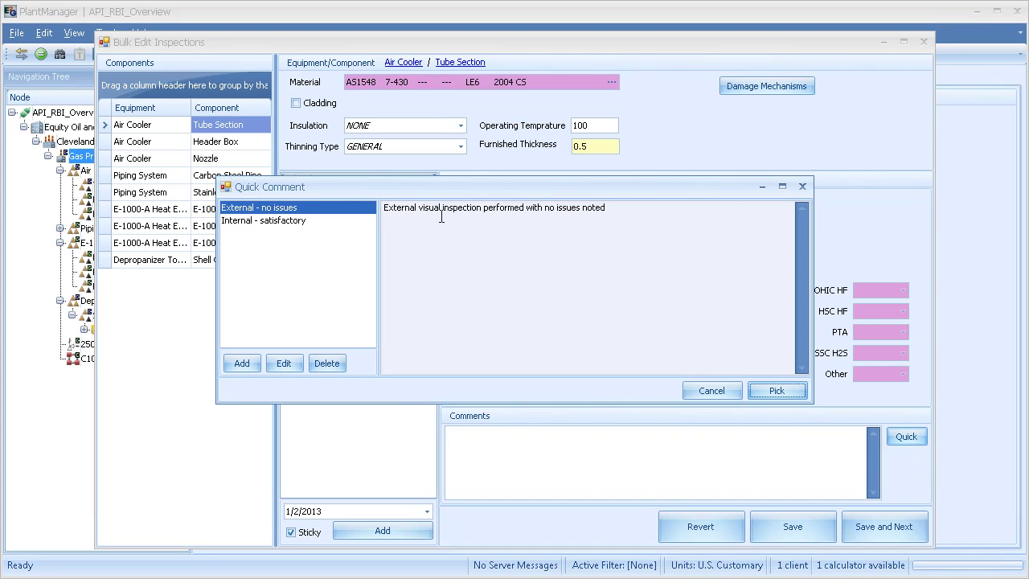
{"action": "left_click", "coordinate": [297, 220]}
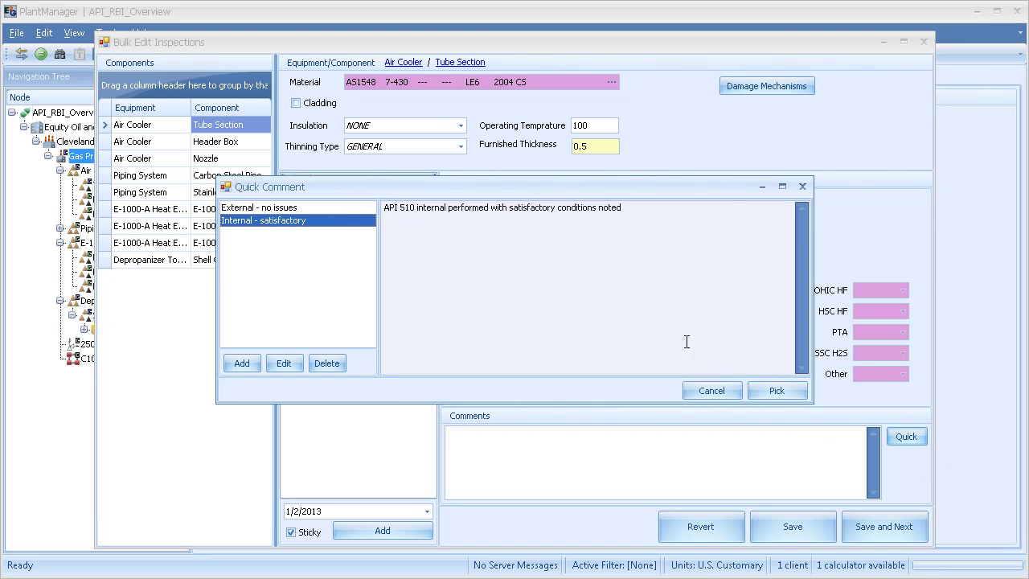
{"action": "left_click", "coordinate": [781, 390]}
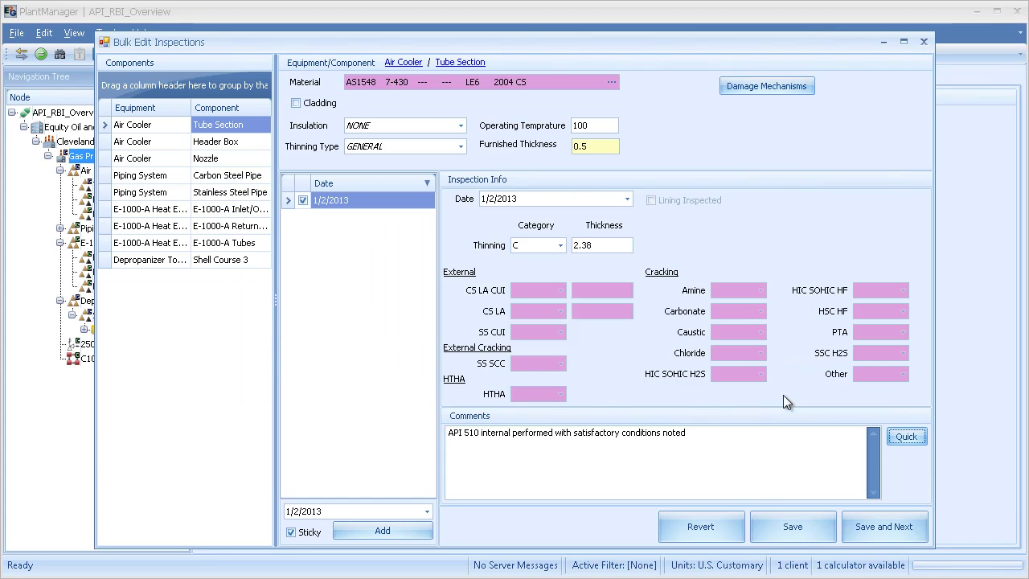
{"action": "left_click", "coordinate": [862, 533]}
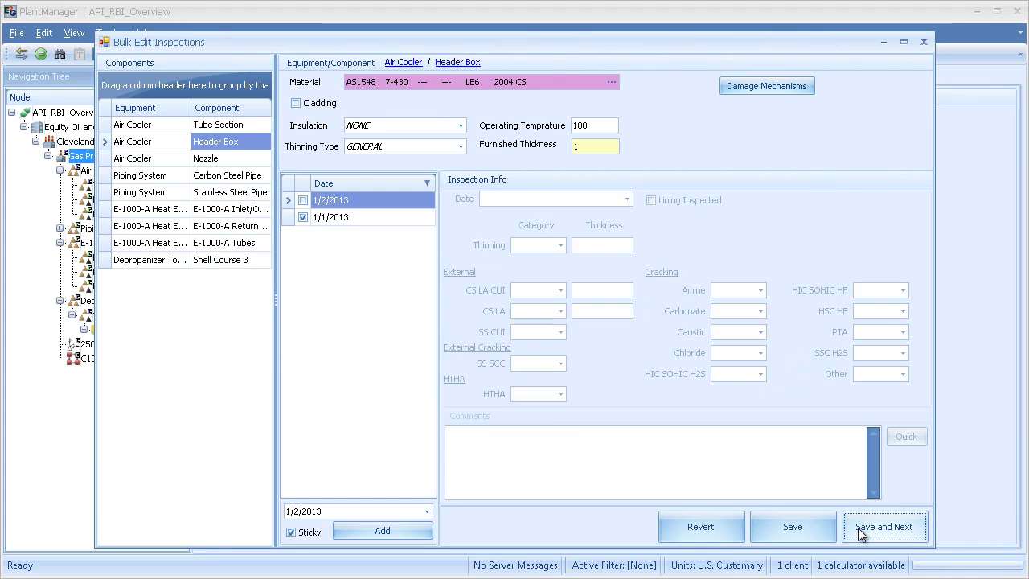
{"action": "left_click", "coordinate": [862, 532]}
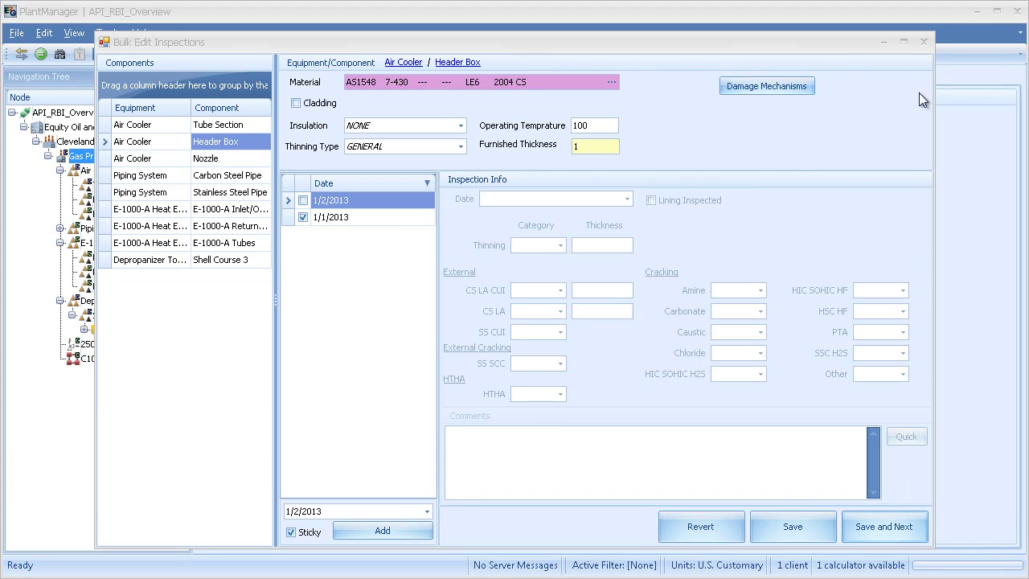
{"action": "left_click", "coordinate": [924, 42]}
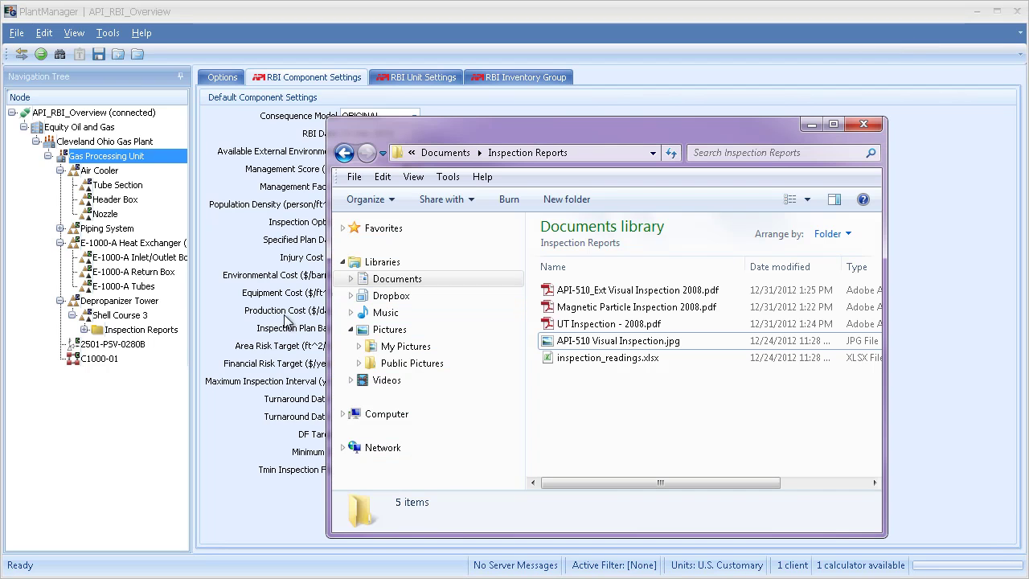
Attach the three PDFs, API-510 Visual Inspection.jpg and inspection_readings.xlsx to Inspection Reports, then close Explorer
{"action": "left_click", "coordinate": [609, 323]}
{"action": "left_click_drag", "start_coordinate": [609, 324], "coordinate": [141, 329]}
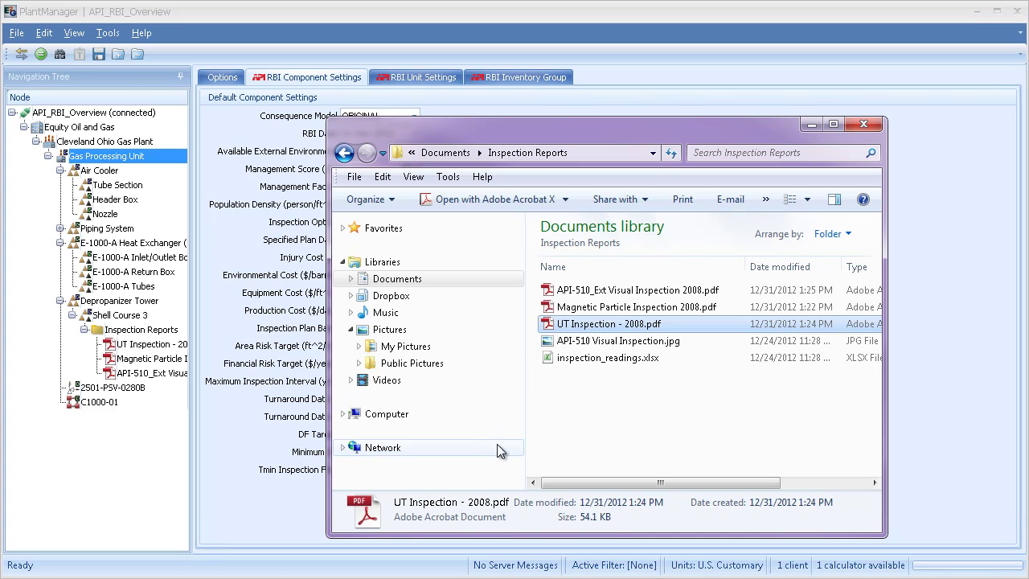
{"action": "left_click", "coordinate": [607, 345]}
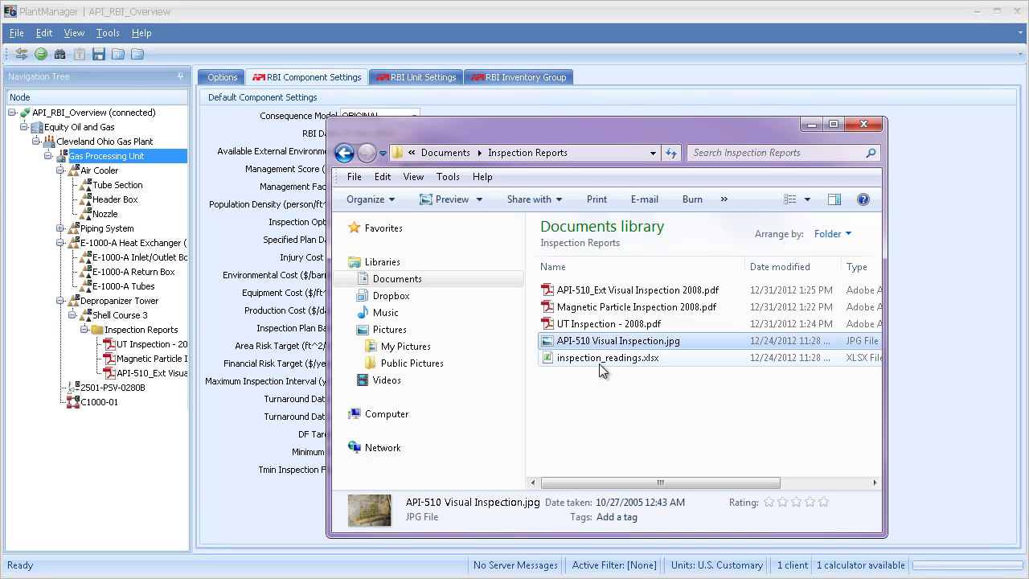
{"action": "left_click", "coordinate": [597, 359], "text": "ctrl"}
{"action": "left_click_drag", "start_coordinate": [623, 343], "coordinate": [143, 330]}
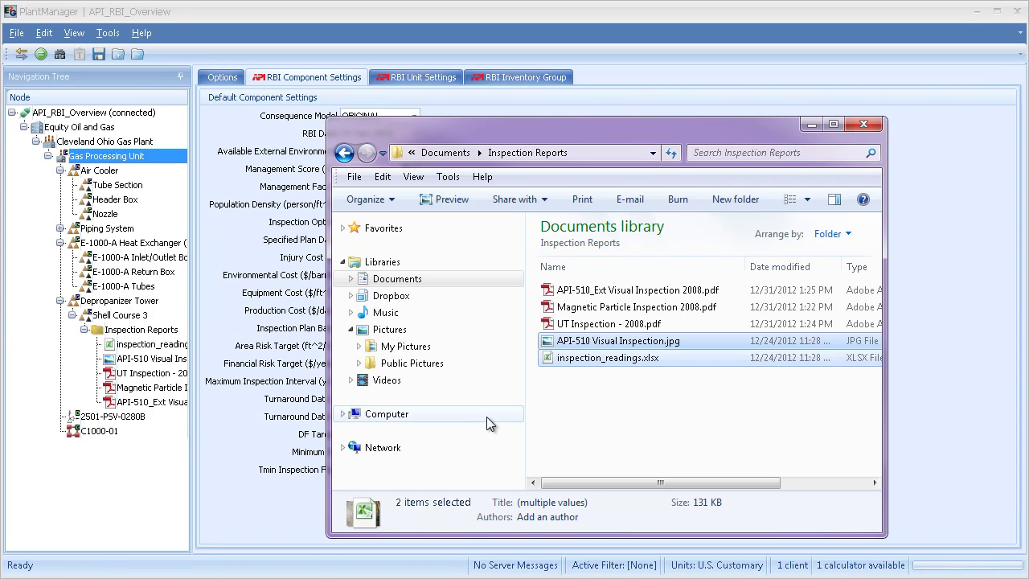
{"action": "left_click", "coordinate": [863, 124]}
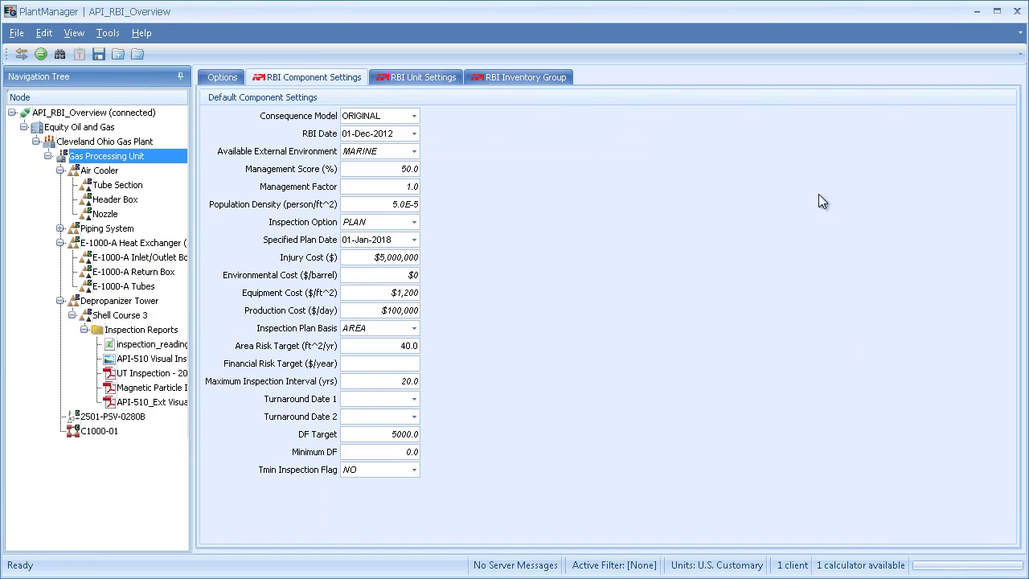
Calculate risk and review Shell Course 3's plan: HIGH (4E) uninspected, MEDIUM-HIGH (2E) with 01-Jan-2023 inspection
{"action": "left_click", "coordinate": [41, 52]}
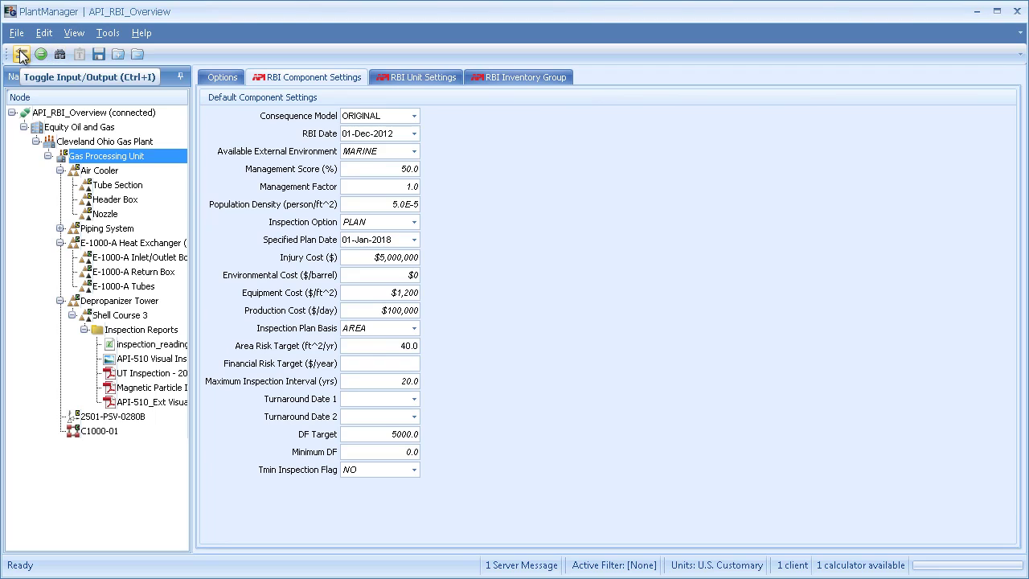
{"action": "left_click", "coordinate": [21, 53]}
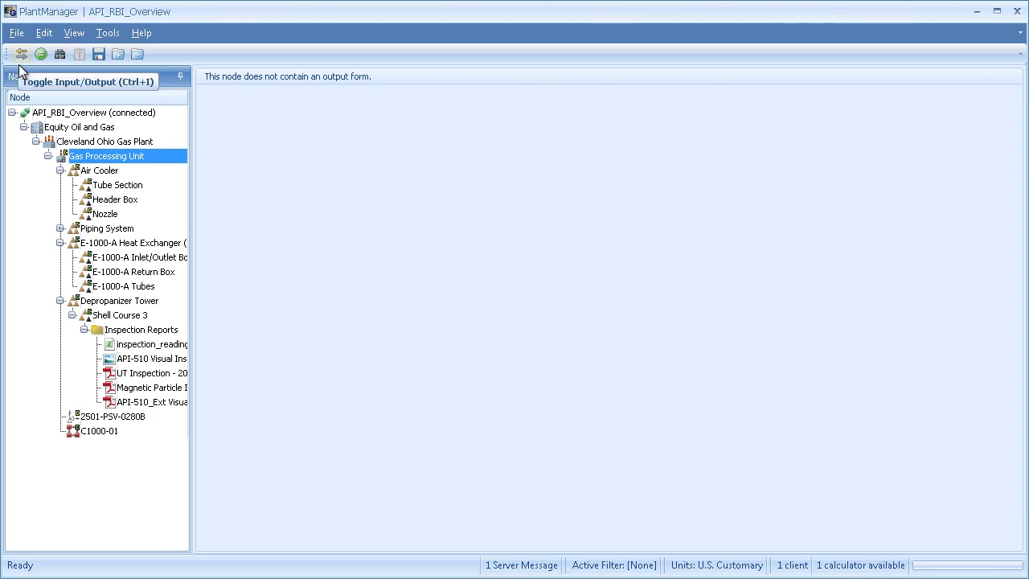
{"action": "left_click", "coordinate": [116, 315]}
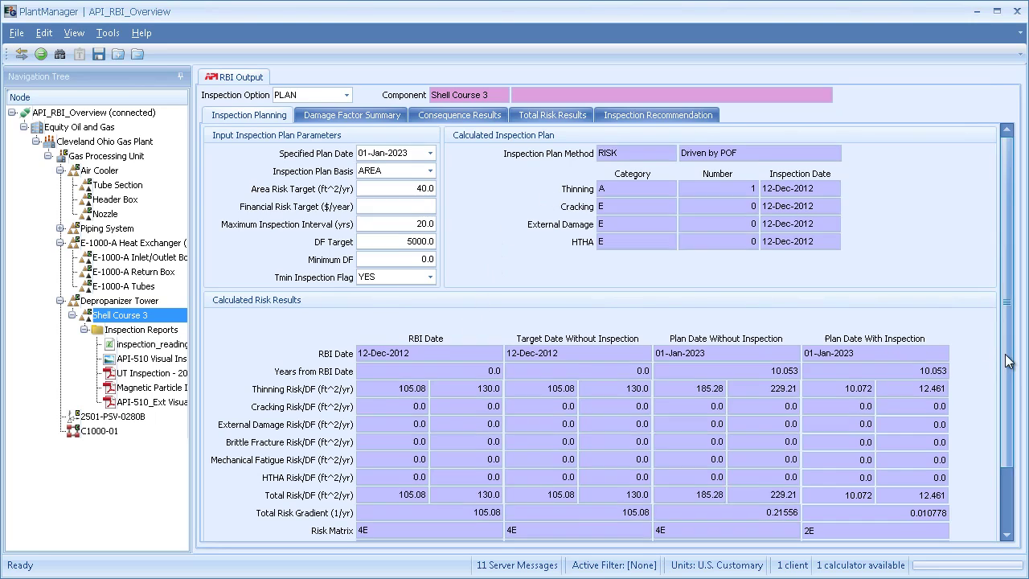
{"action": "left_click_drag", "start_coordinate": [1007, 358], "coordinate": [1014, 419]}
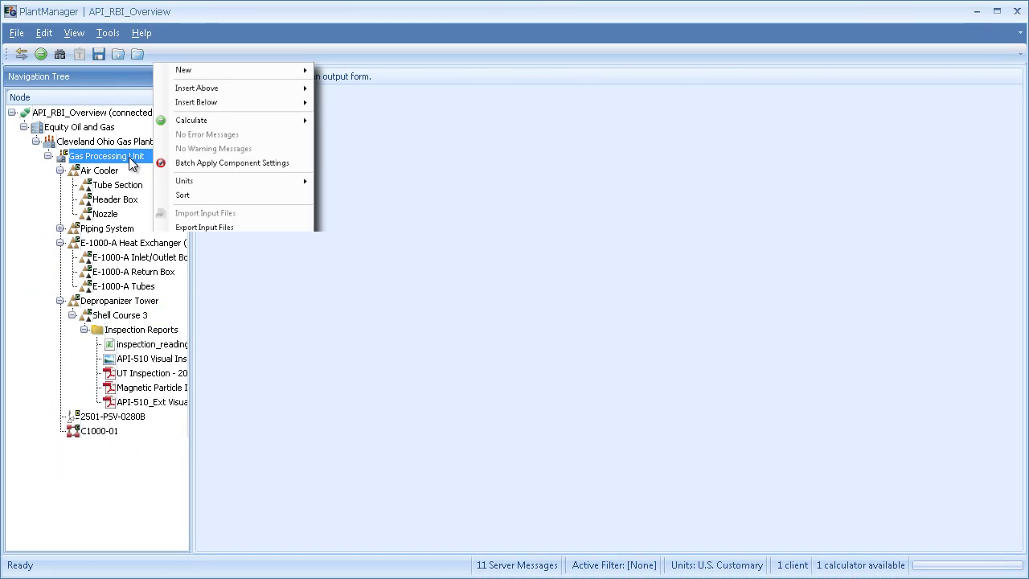
Generate the Area Risk Matrix summary sheet and review it with the Inspection Plan Summary.xls workbook in Excel
{"action": "key", "text": "Up"}
{"action": "key", "text": "Right"}
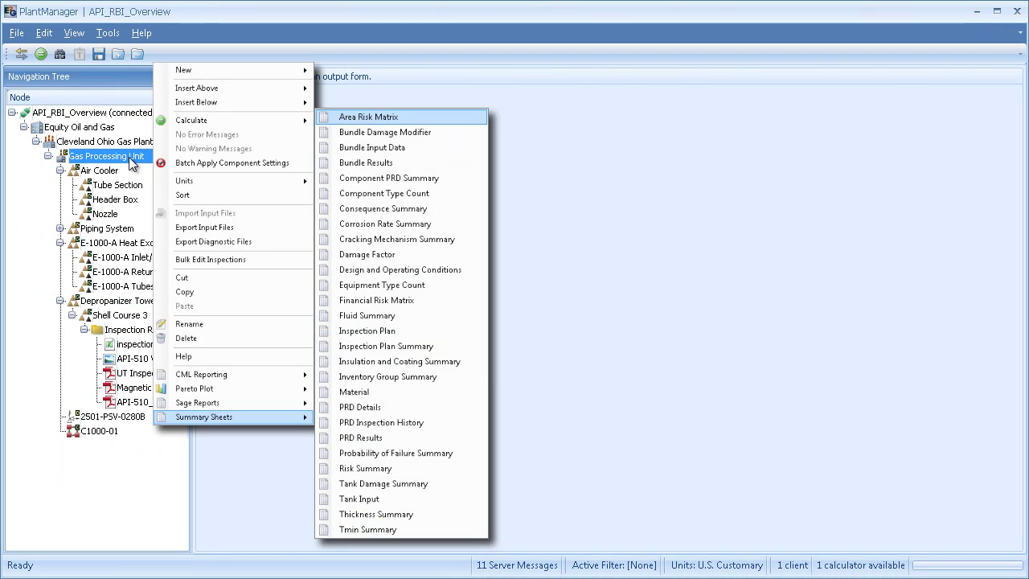
{"action": "key", "text": "Return"}
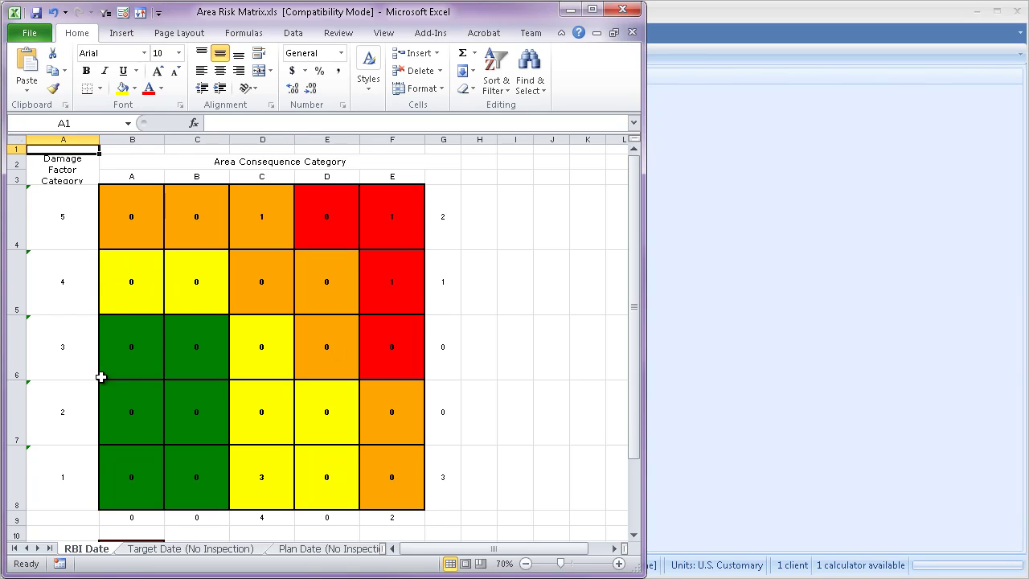
{"action": "mouse_move", "coordinate": [640, 271]}
{"action": "left_mouse_down"}
{"action": "mouse_move", "coordinate": [635, 370]}
{"action": "mouse_move", "coordinate": [635, 285]}
{"action": "left_mouse_up"}
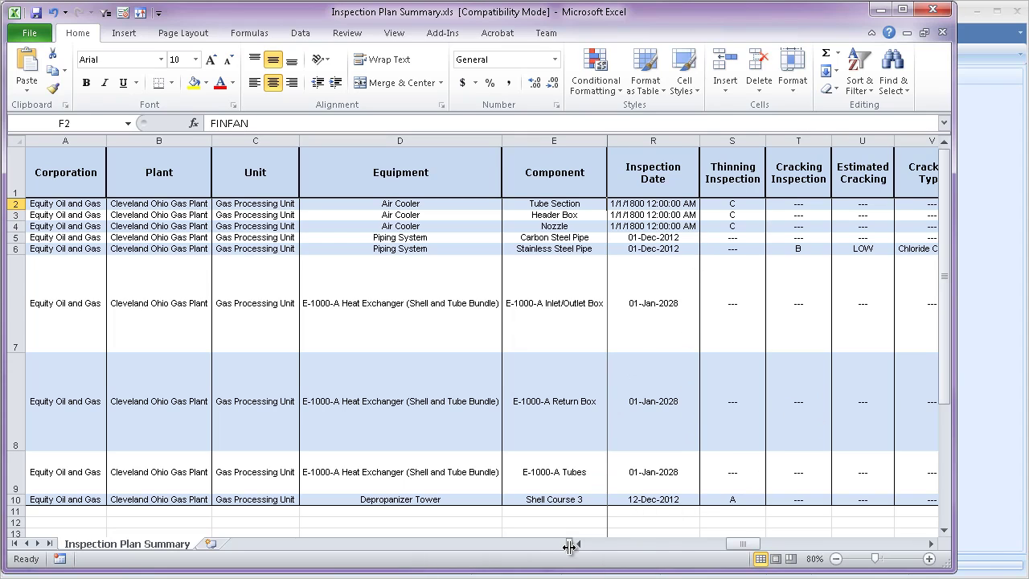
{"action": "left_click_drag", "start_coordinate": [742, 544], "coordinate": [922, 546]}
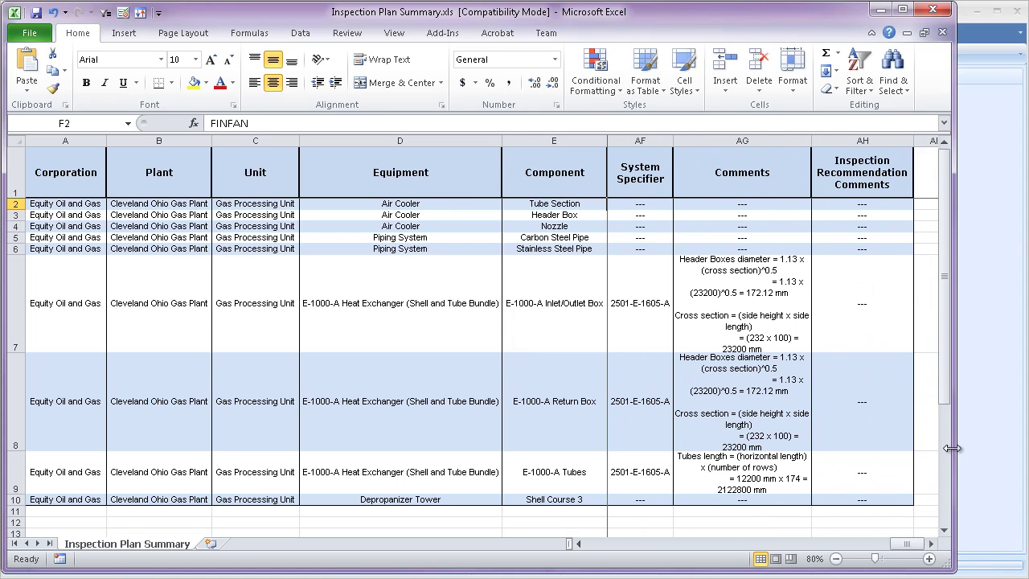
{"action": "left_click", "coordinate": [932, 10]}
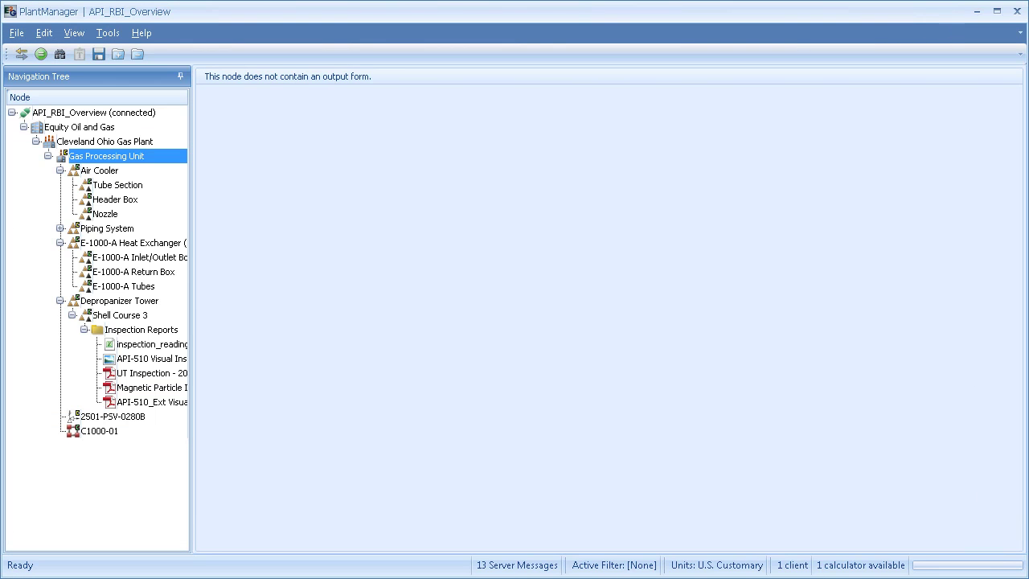